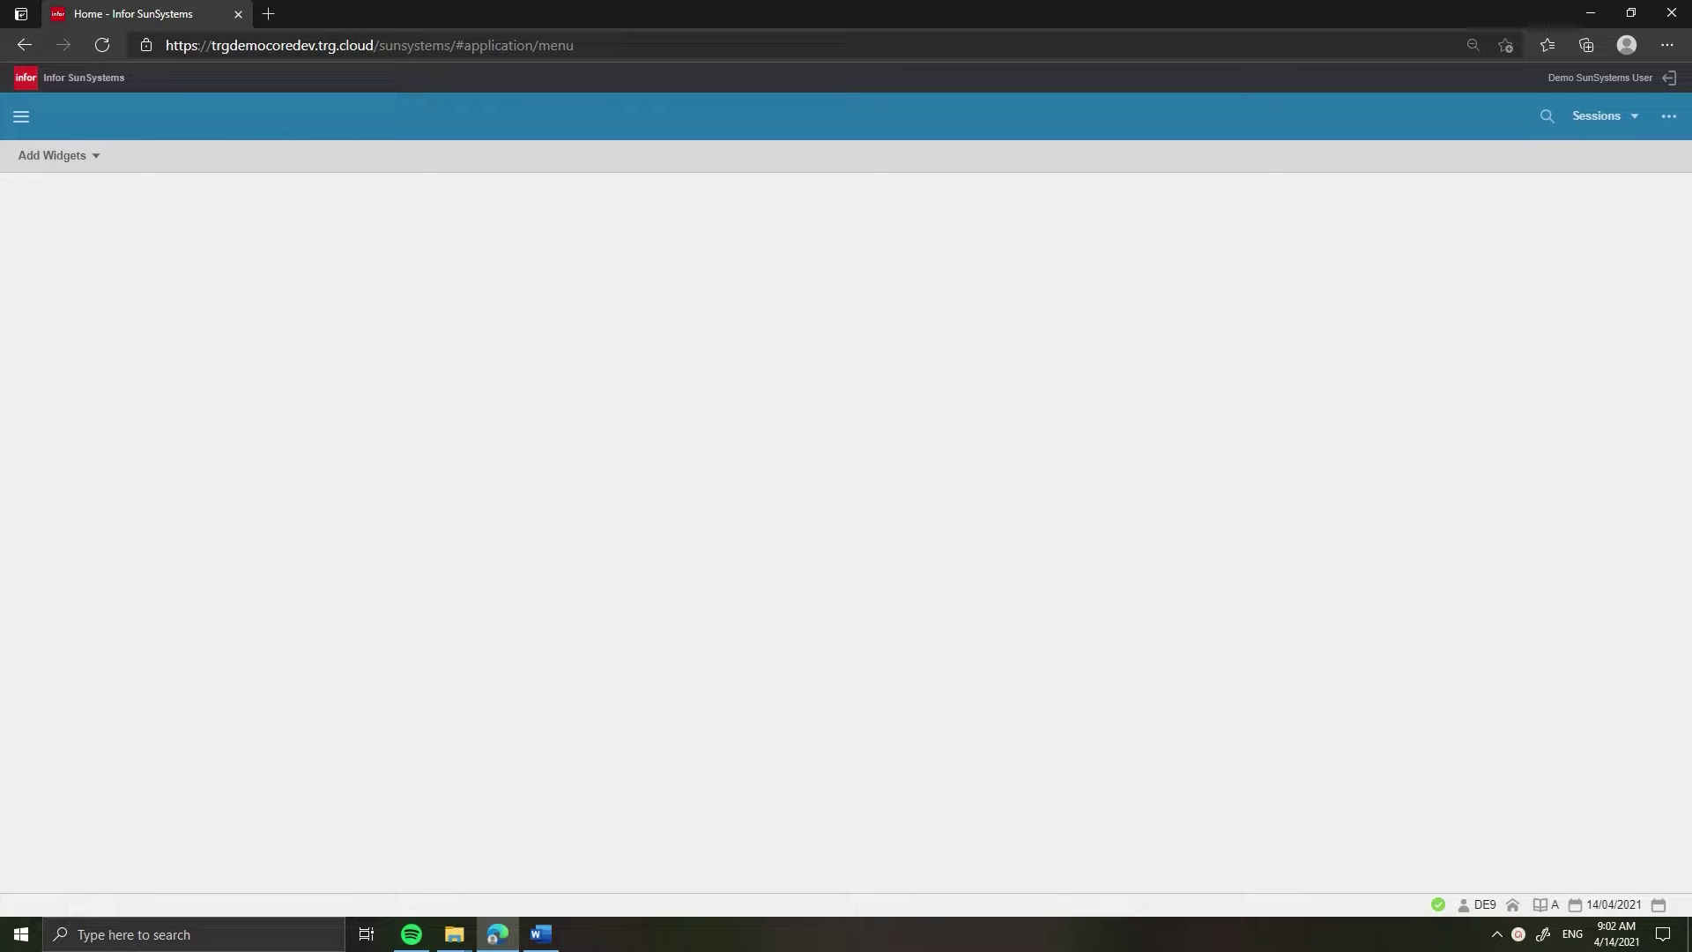
# - Open the Change Business Unit function (CBU) and switch to business unit Z99
pyautogui.click(1547, 116)
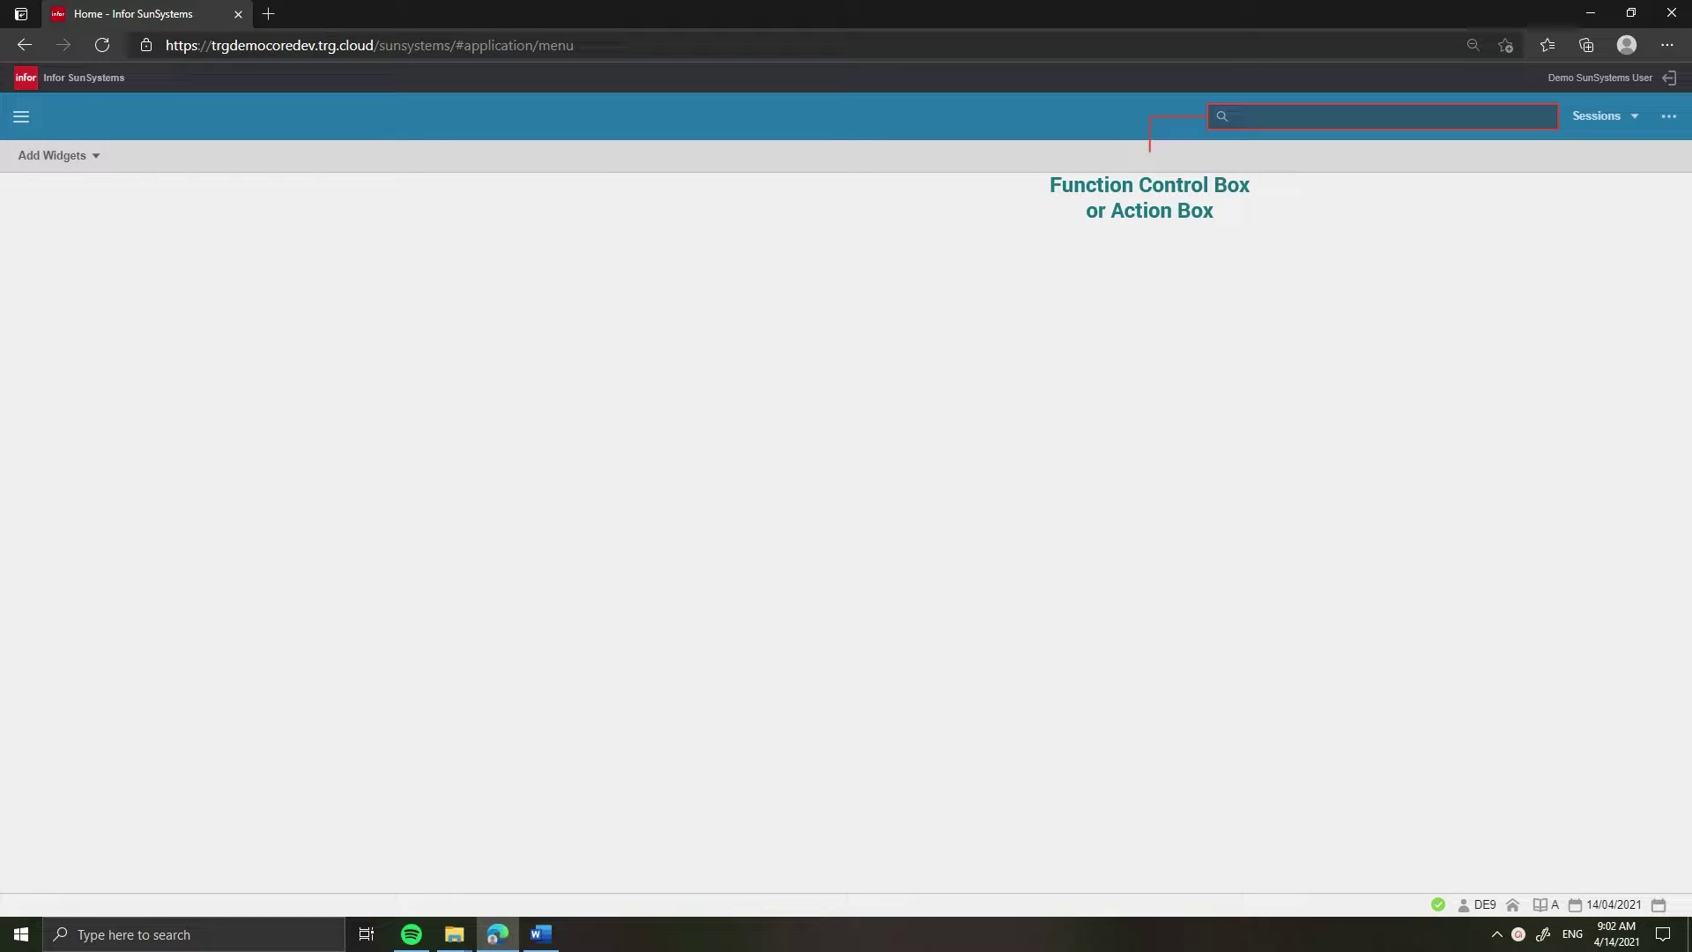
pyautogui.write('CBU')
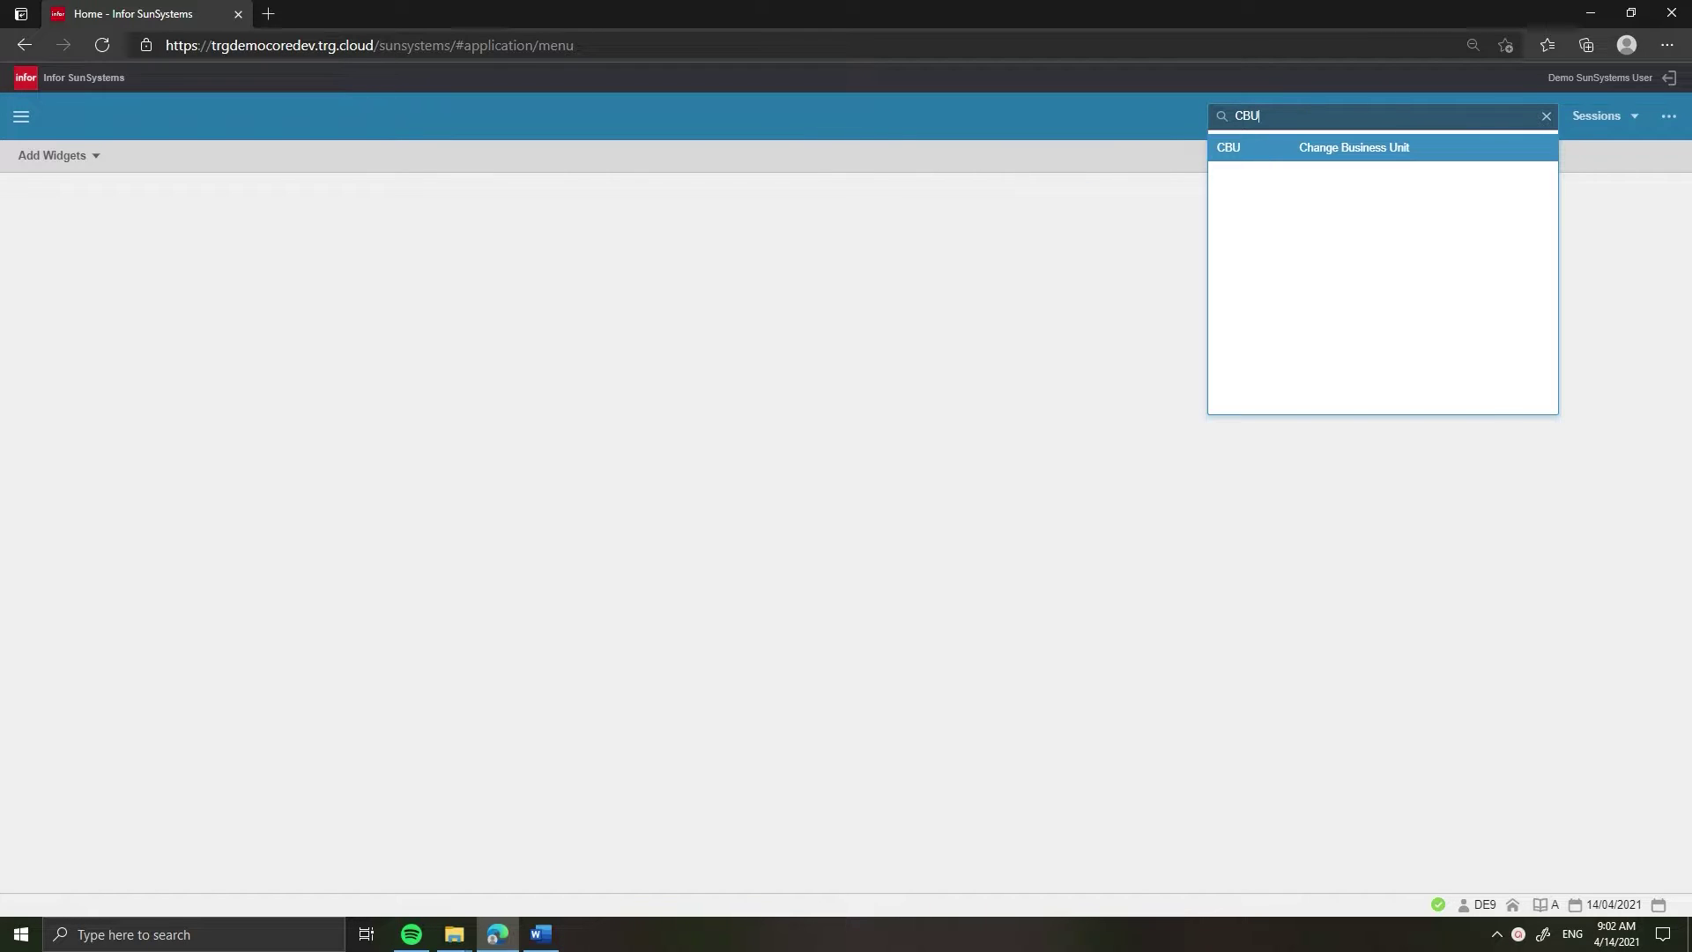
pyautogui.press('Return')
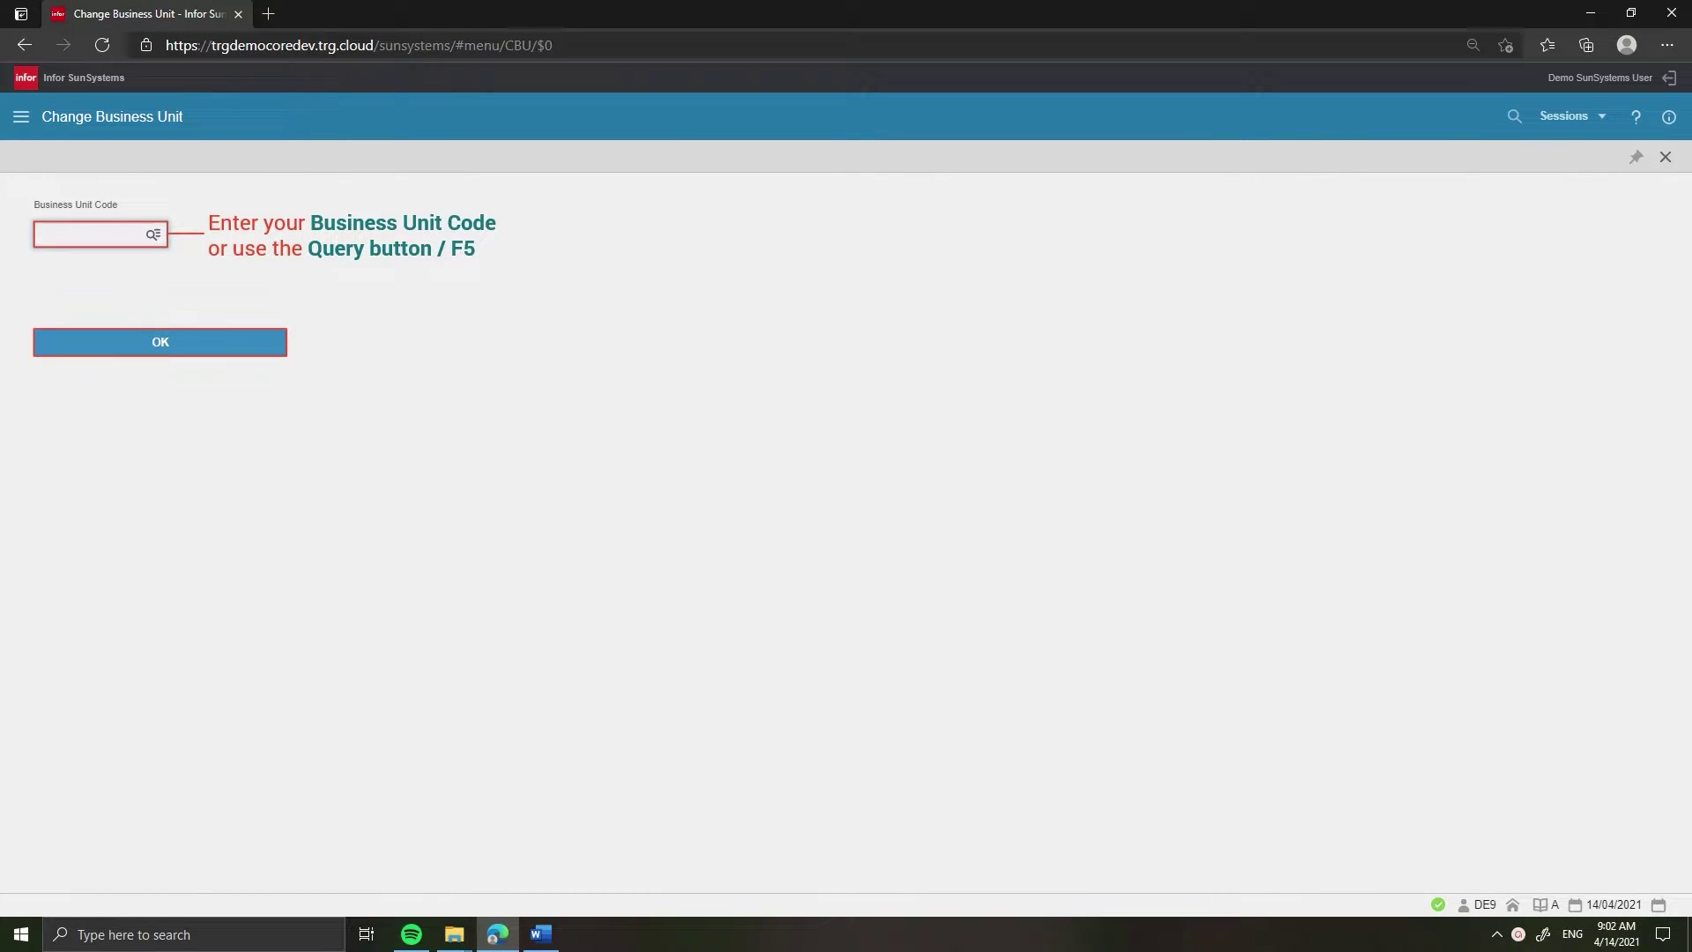
pyautogui.write('99')
pyautogui.press('Return')
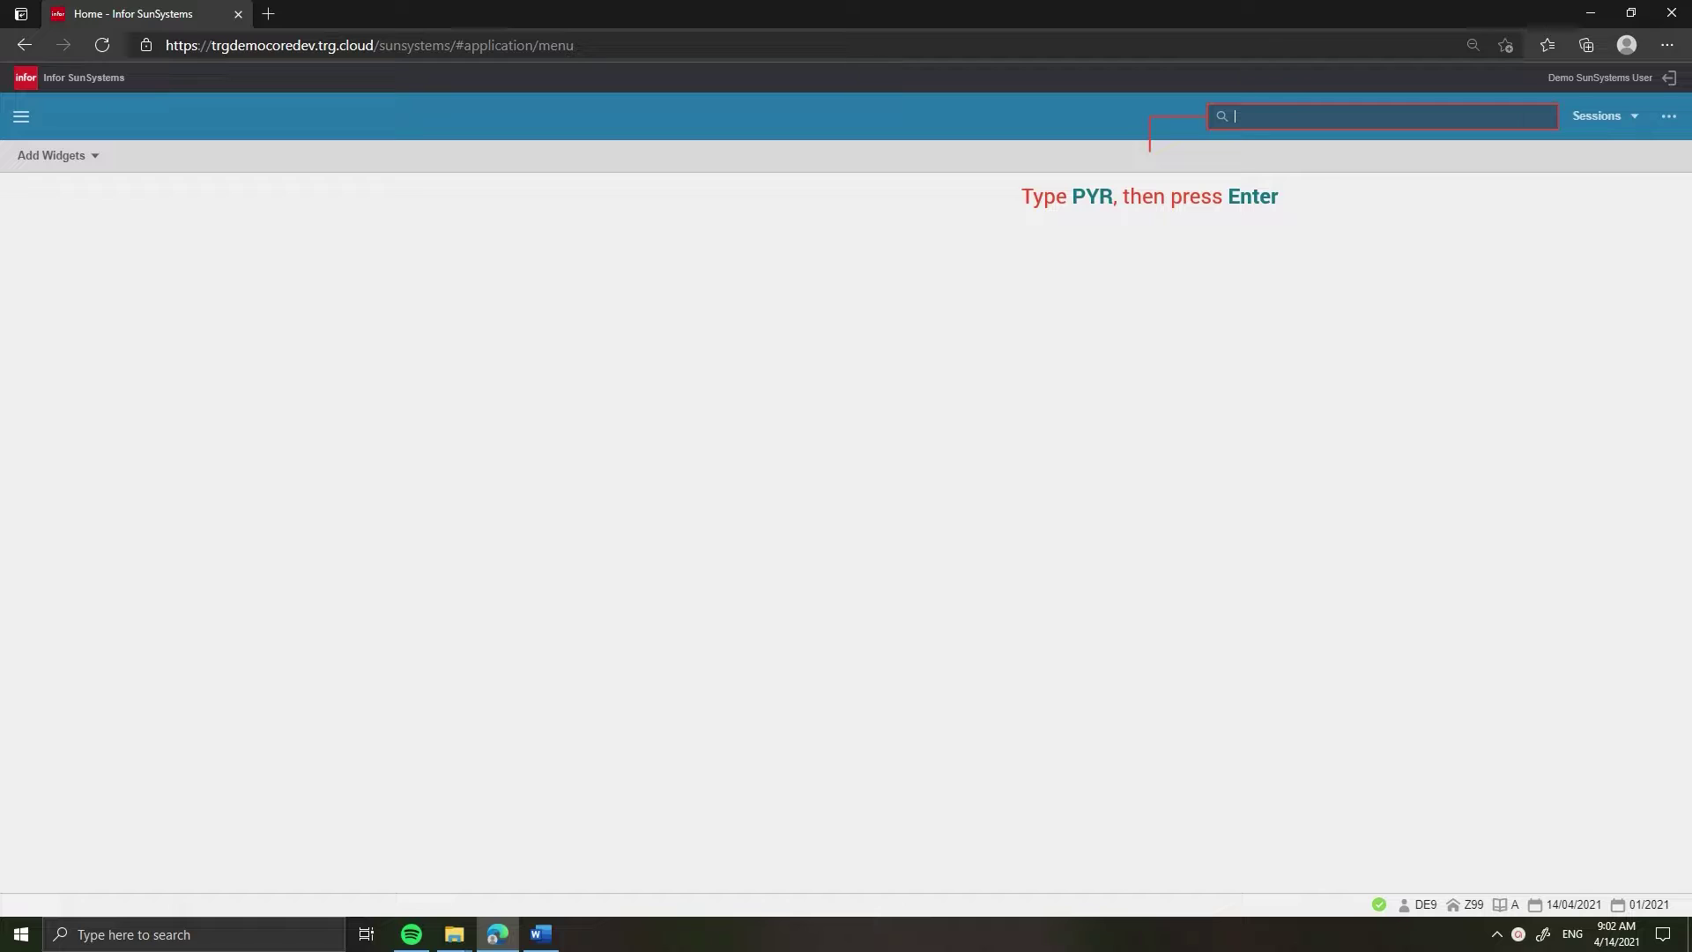
# - Open the Payment Run function (PYR) and agree to continue despite outstanding journals
pyautogui.write('PYR')
pyautogui.press('Return')
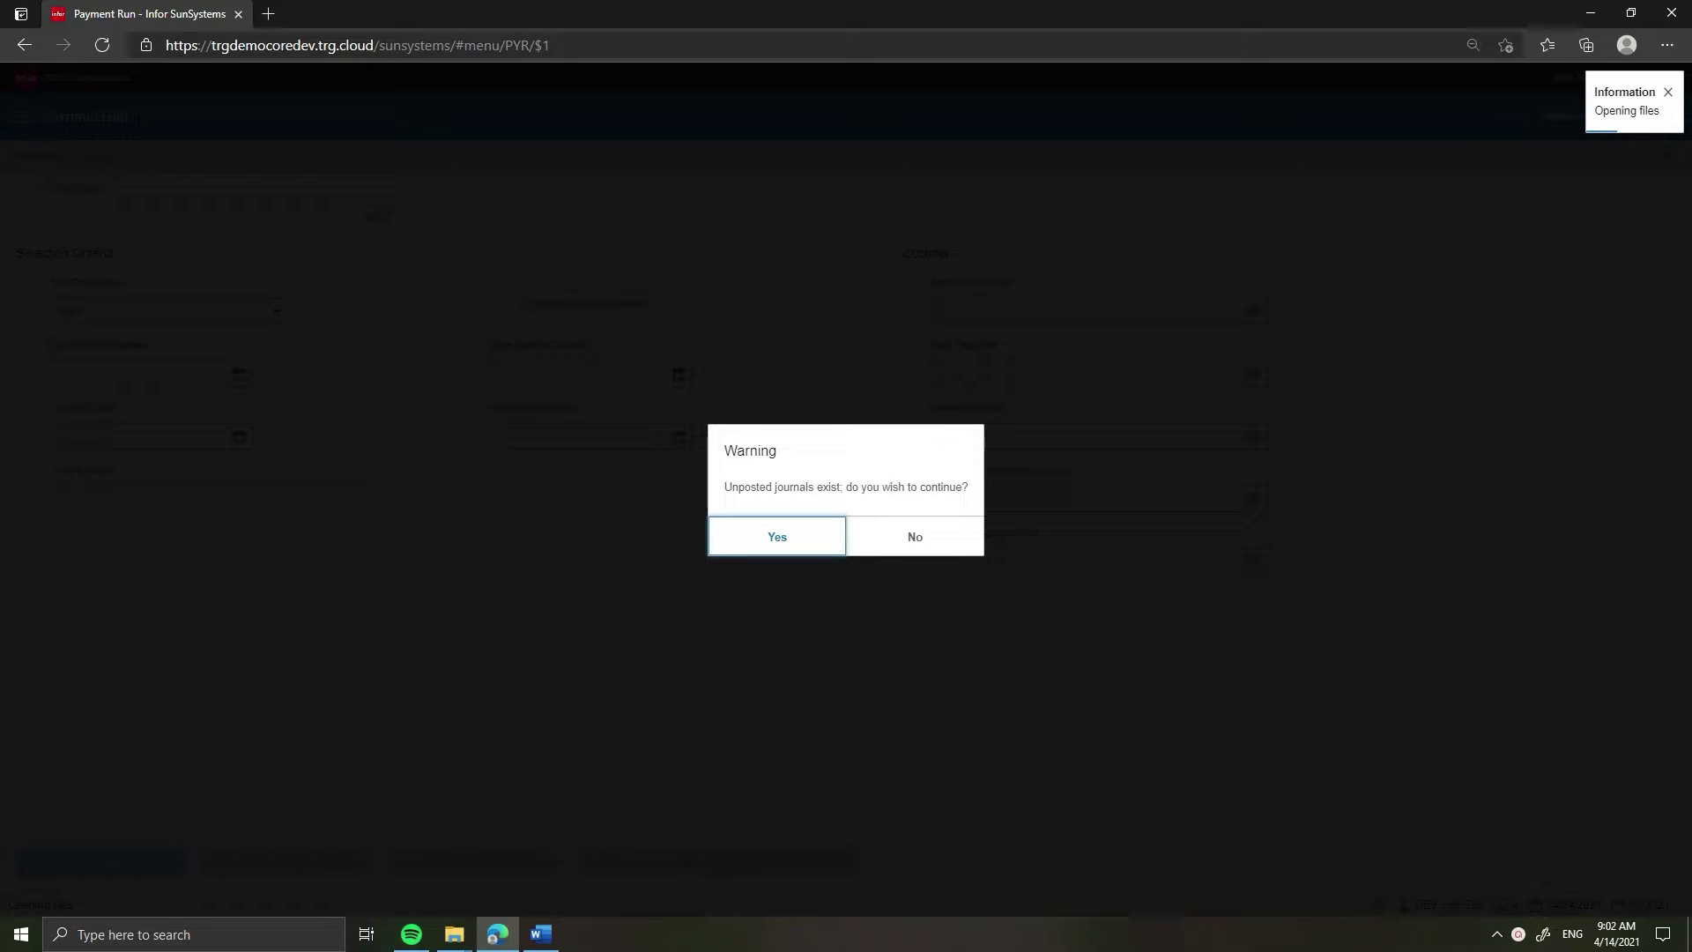
pyautogui.press('Return')
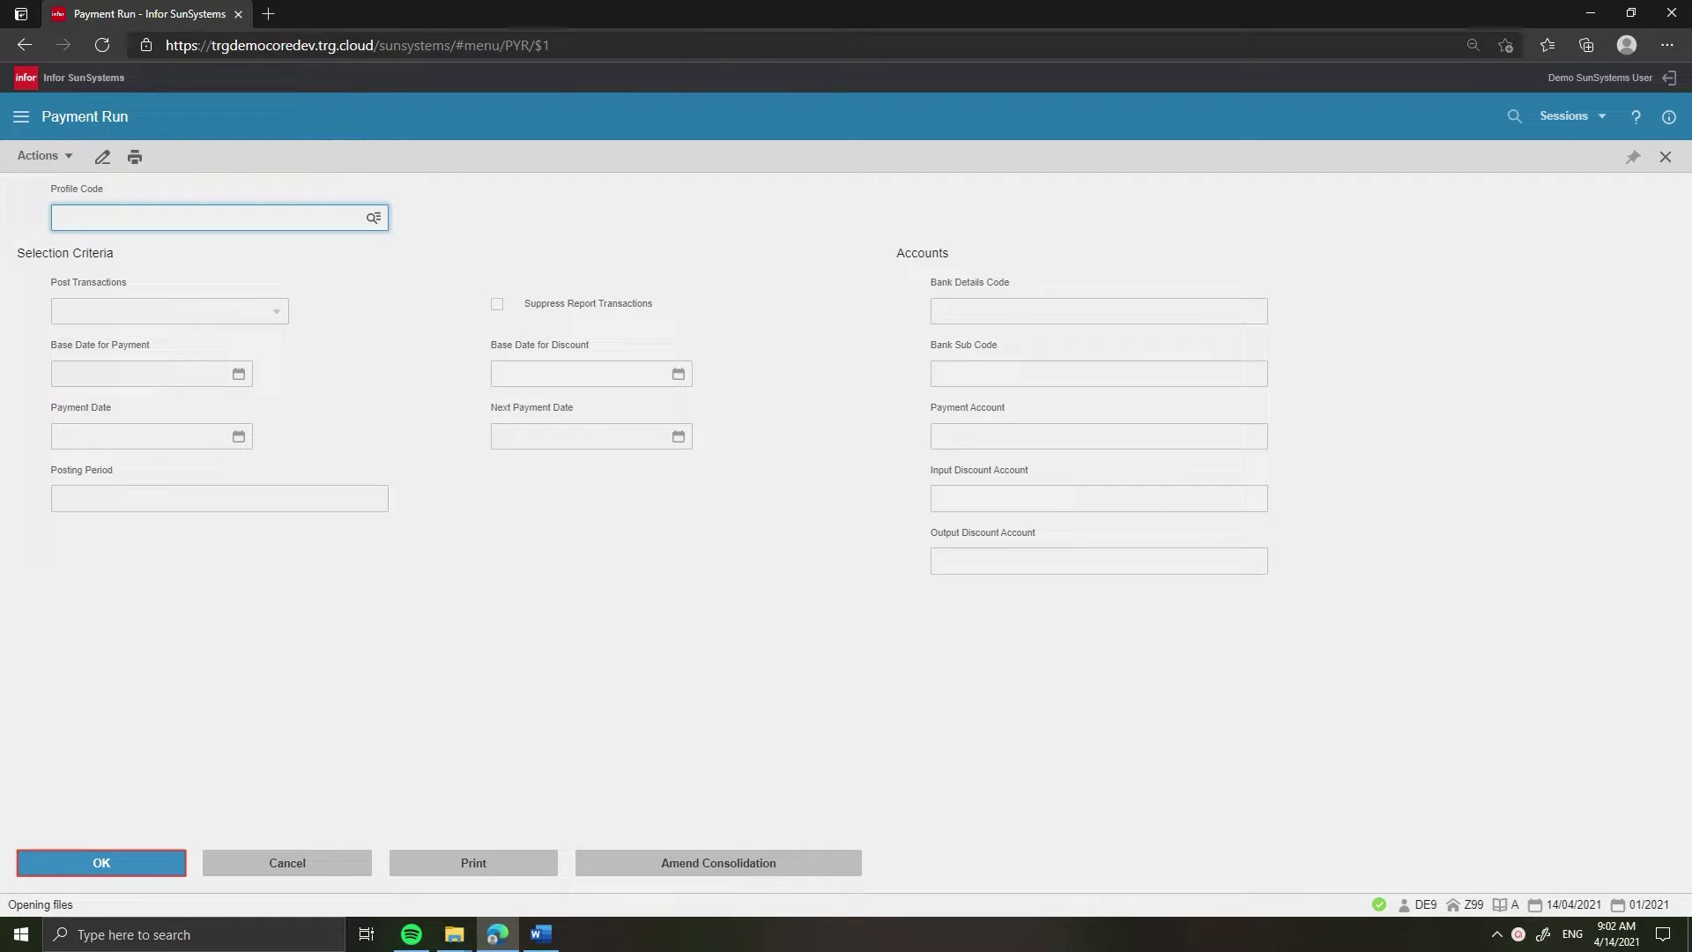
# - Load the payment profile DUE - USD into the payment run
pyautogui.write('DUE')
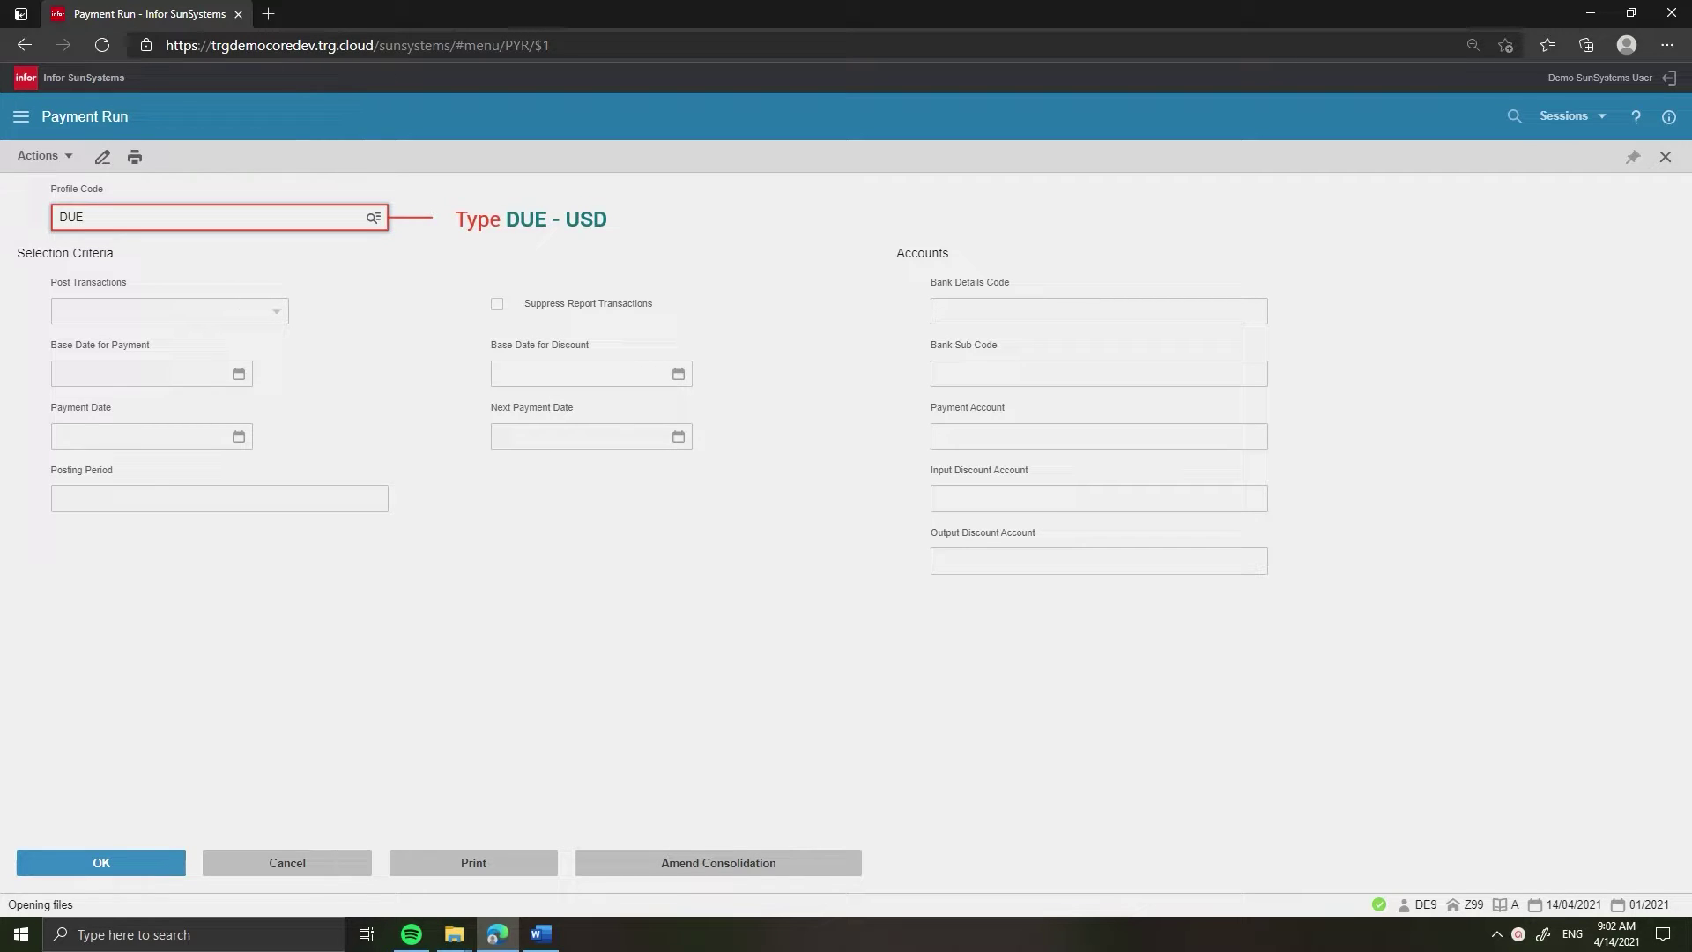
pyautogui.write(' - USD')
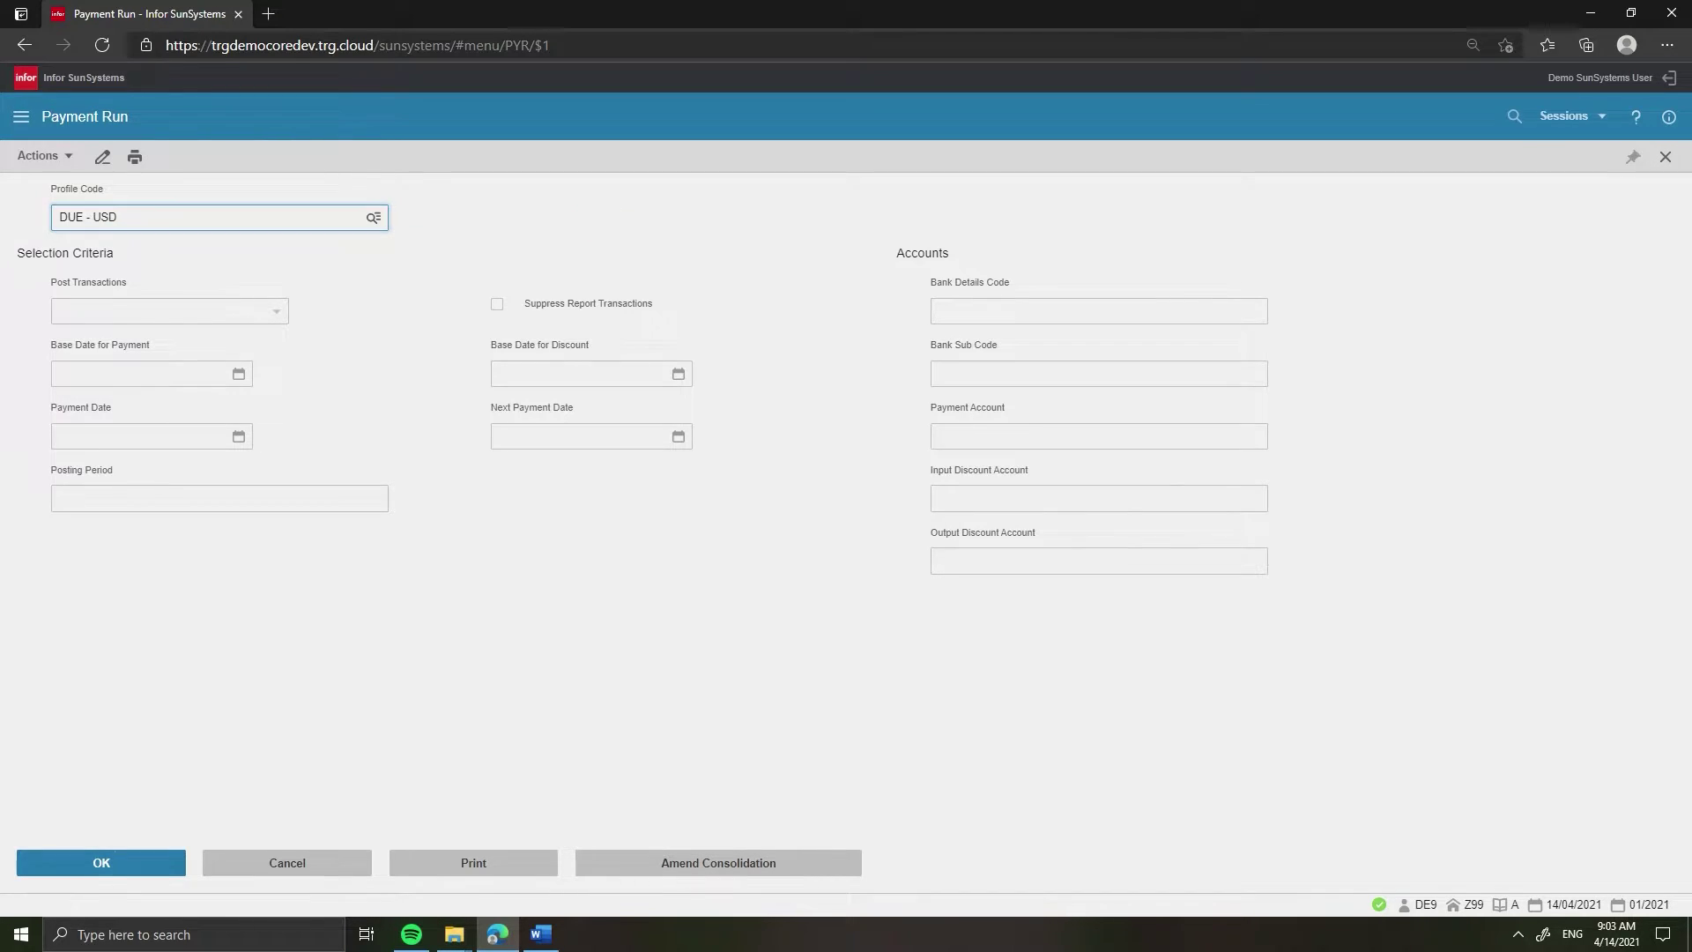
pyautogui.click(101, 863)
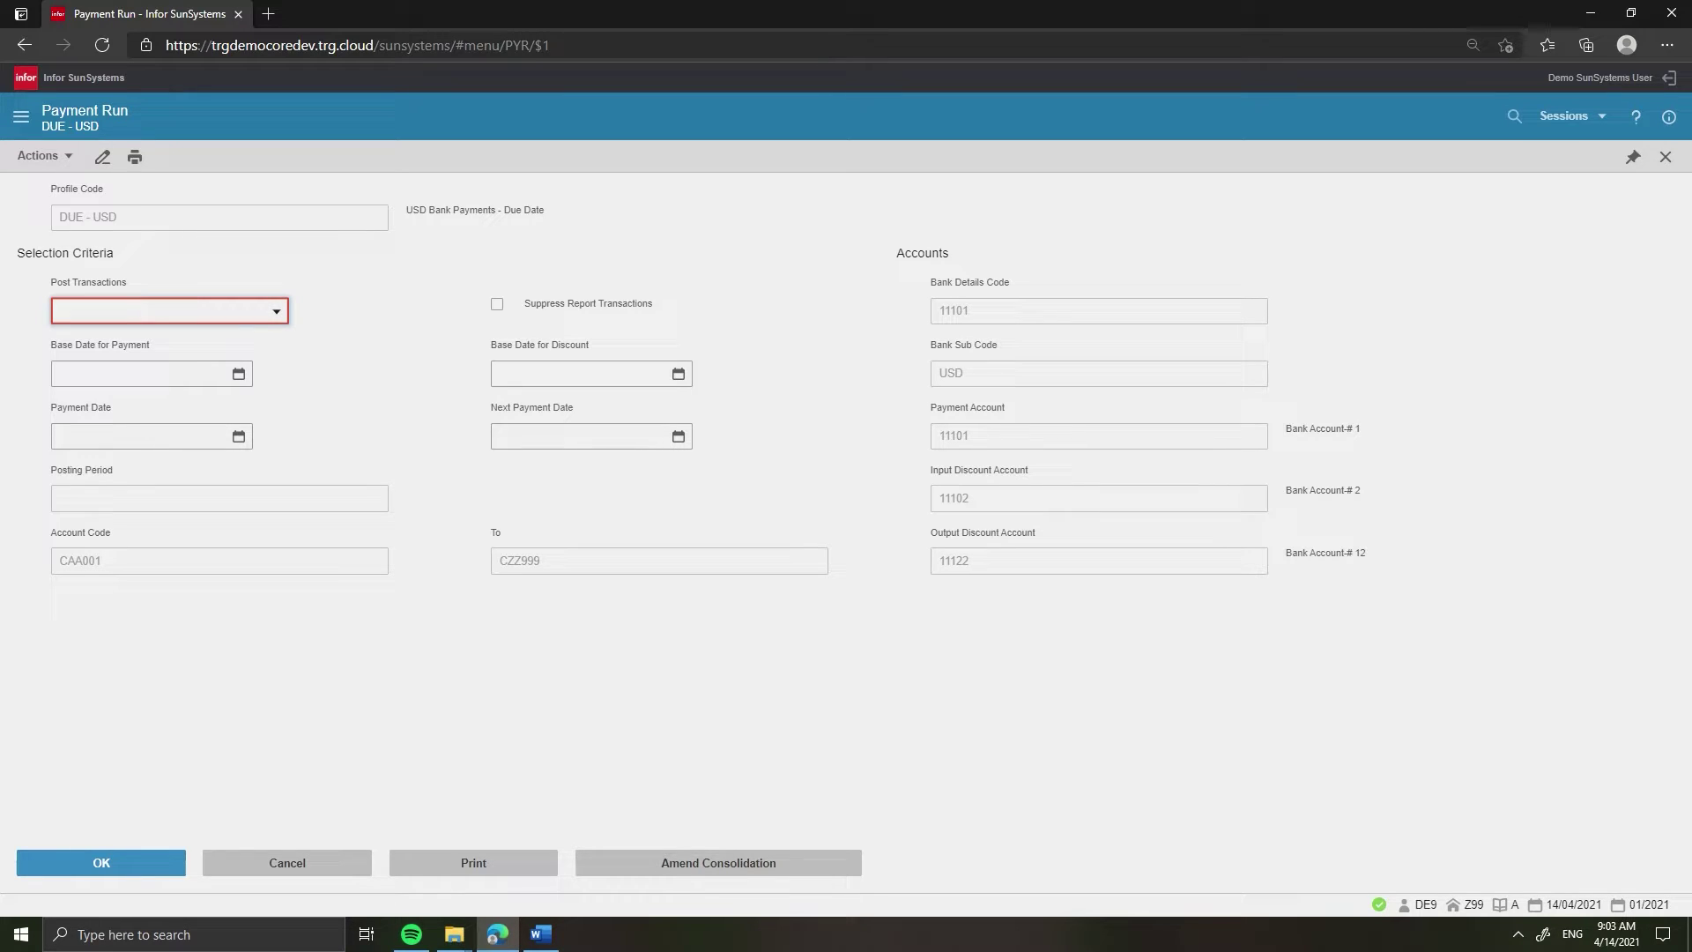
# - Set Post Transactions to No and the Base Date for Payment to 01/01/2021
pyautogui.click(276, 311)
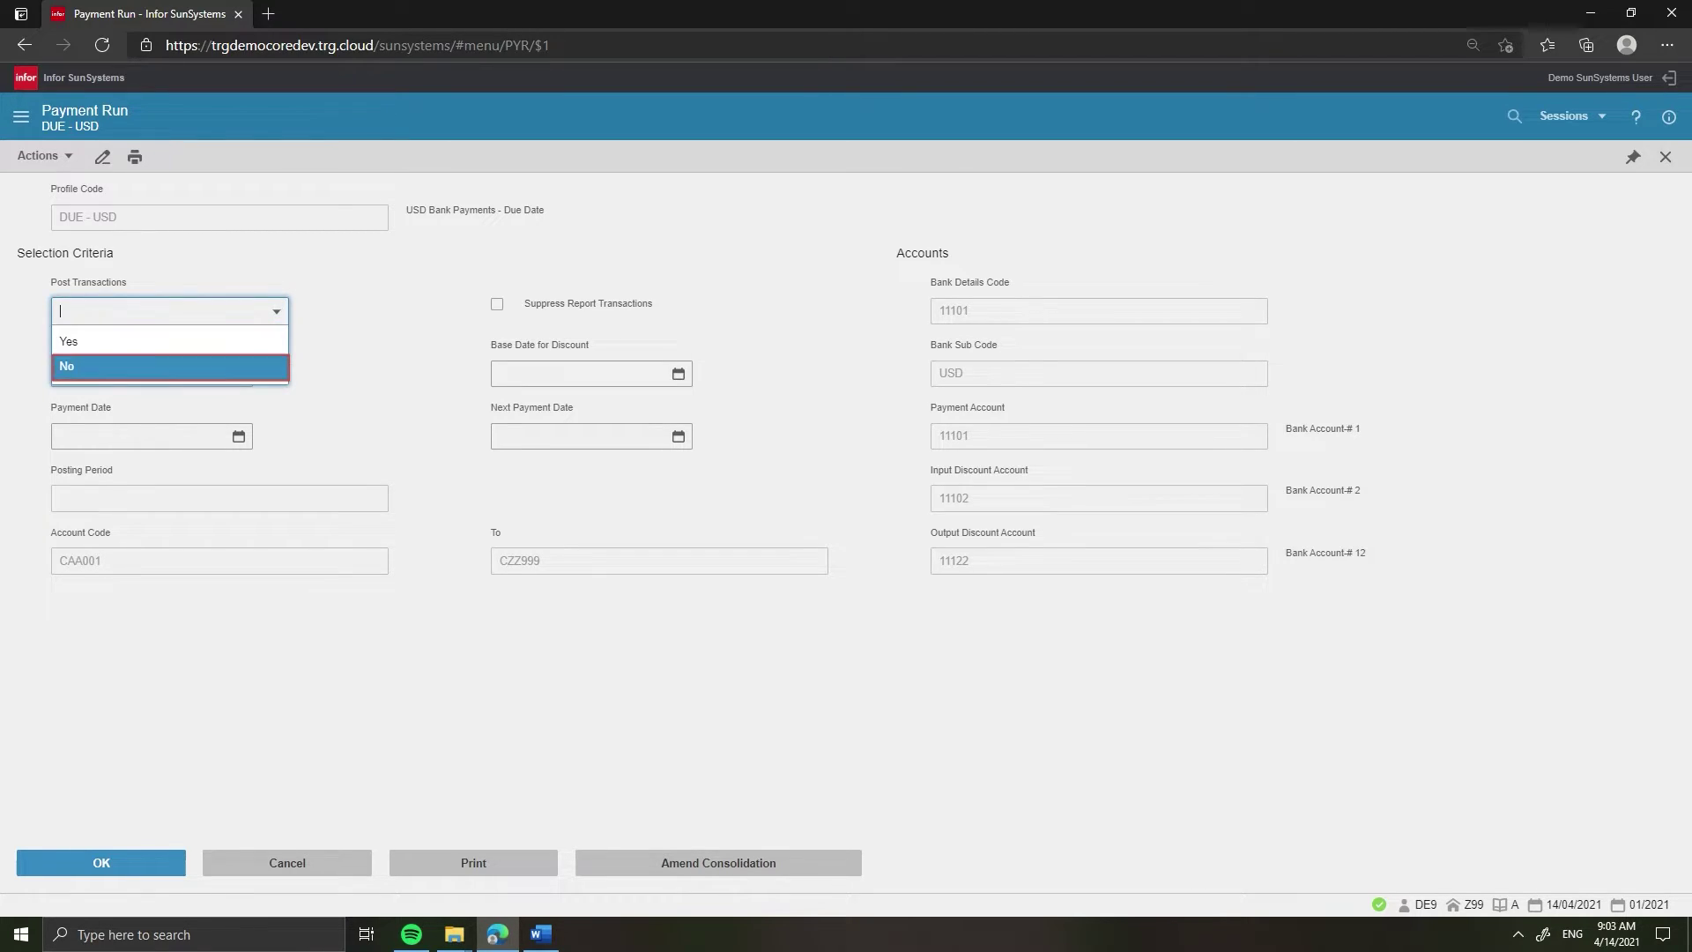
pyautogui.press('Return')
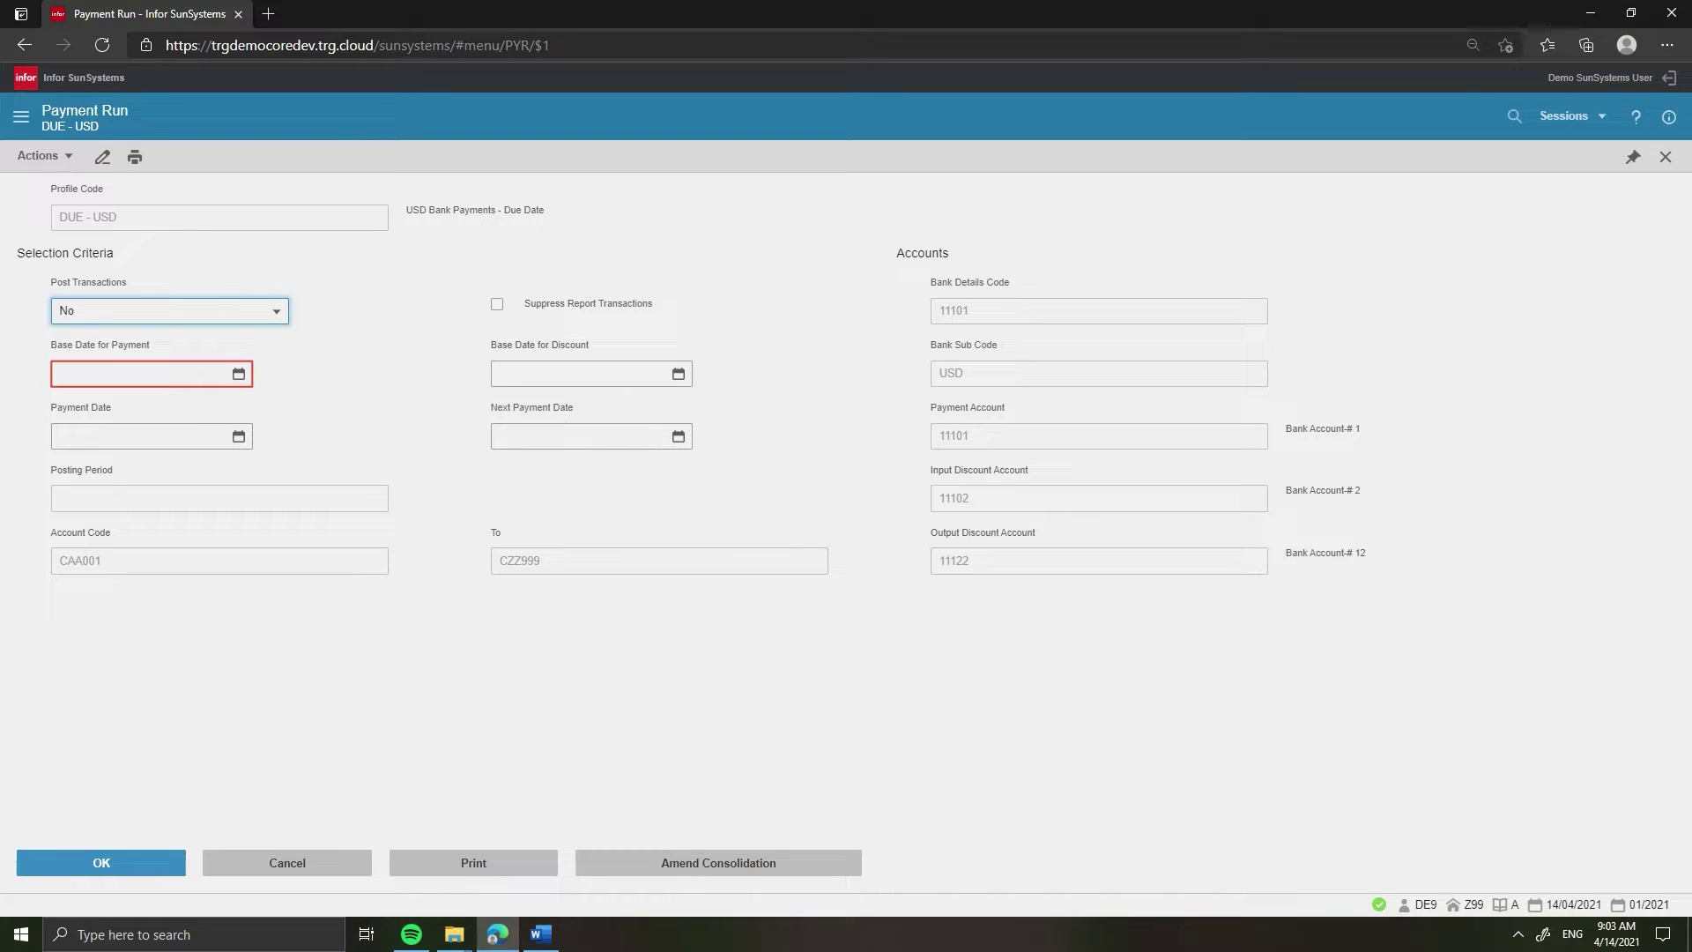
pyautogui.click(239, 374)
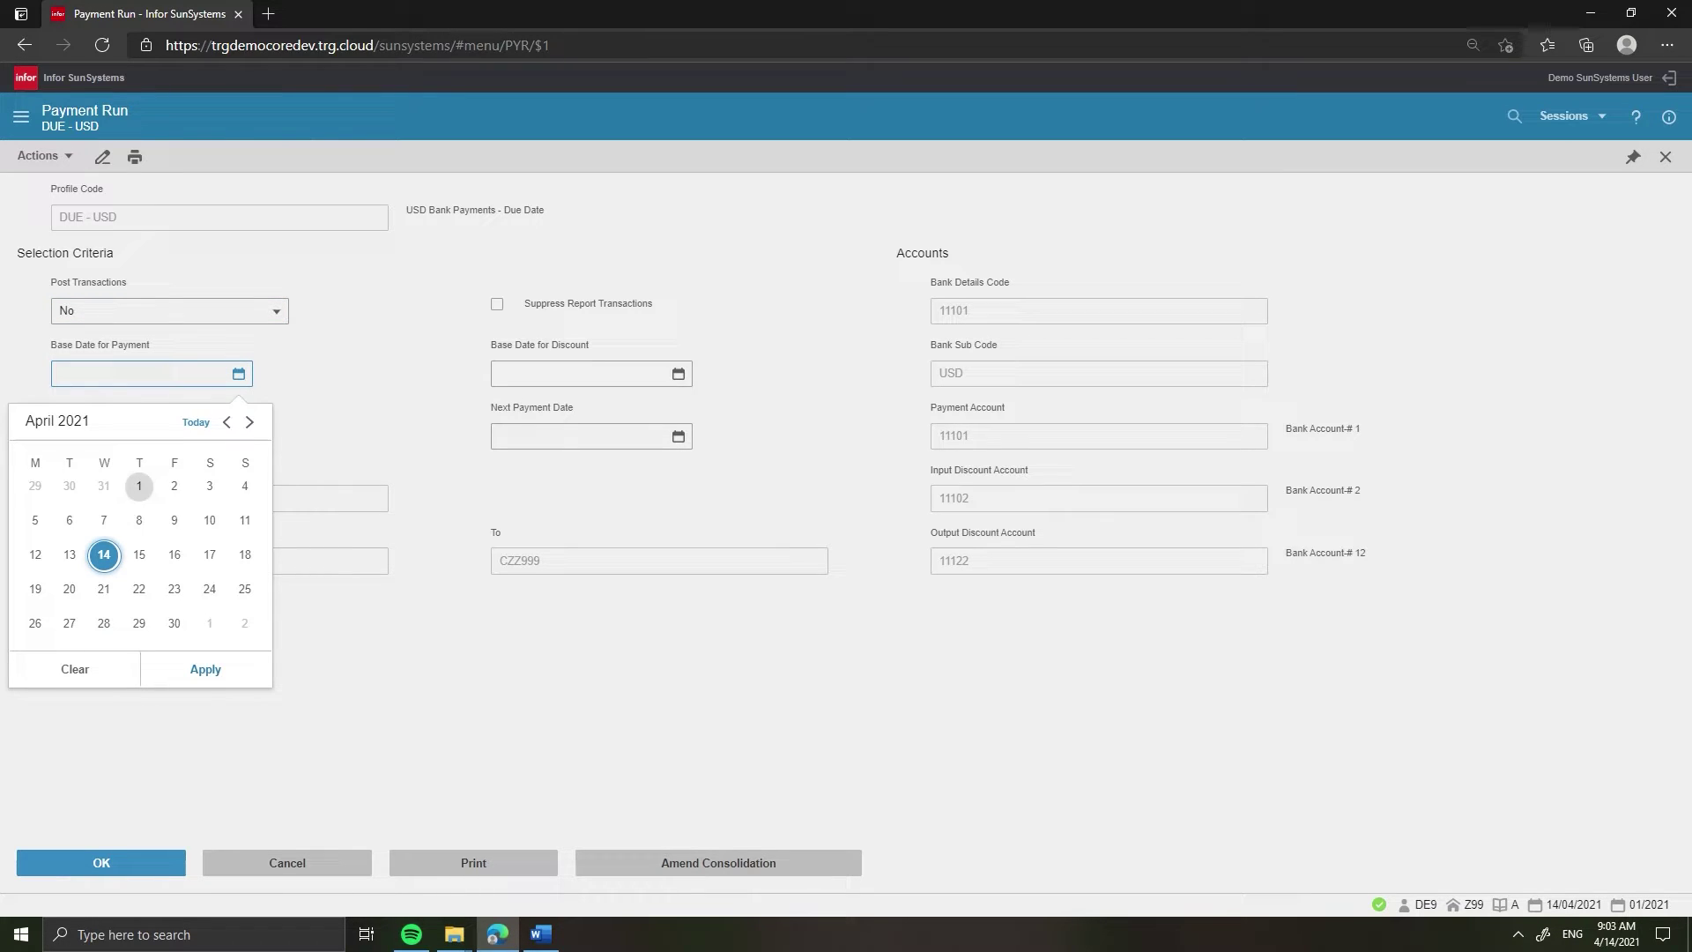
pyautogui.click(226, 422)
pyautogui.click(226, 422)
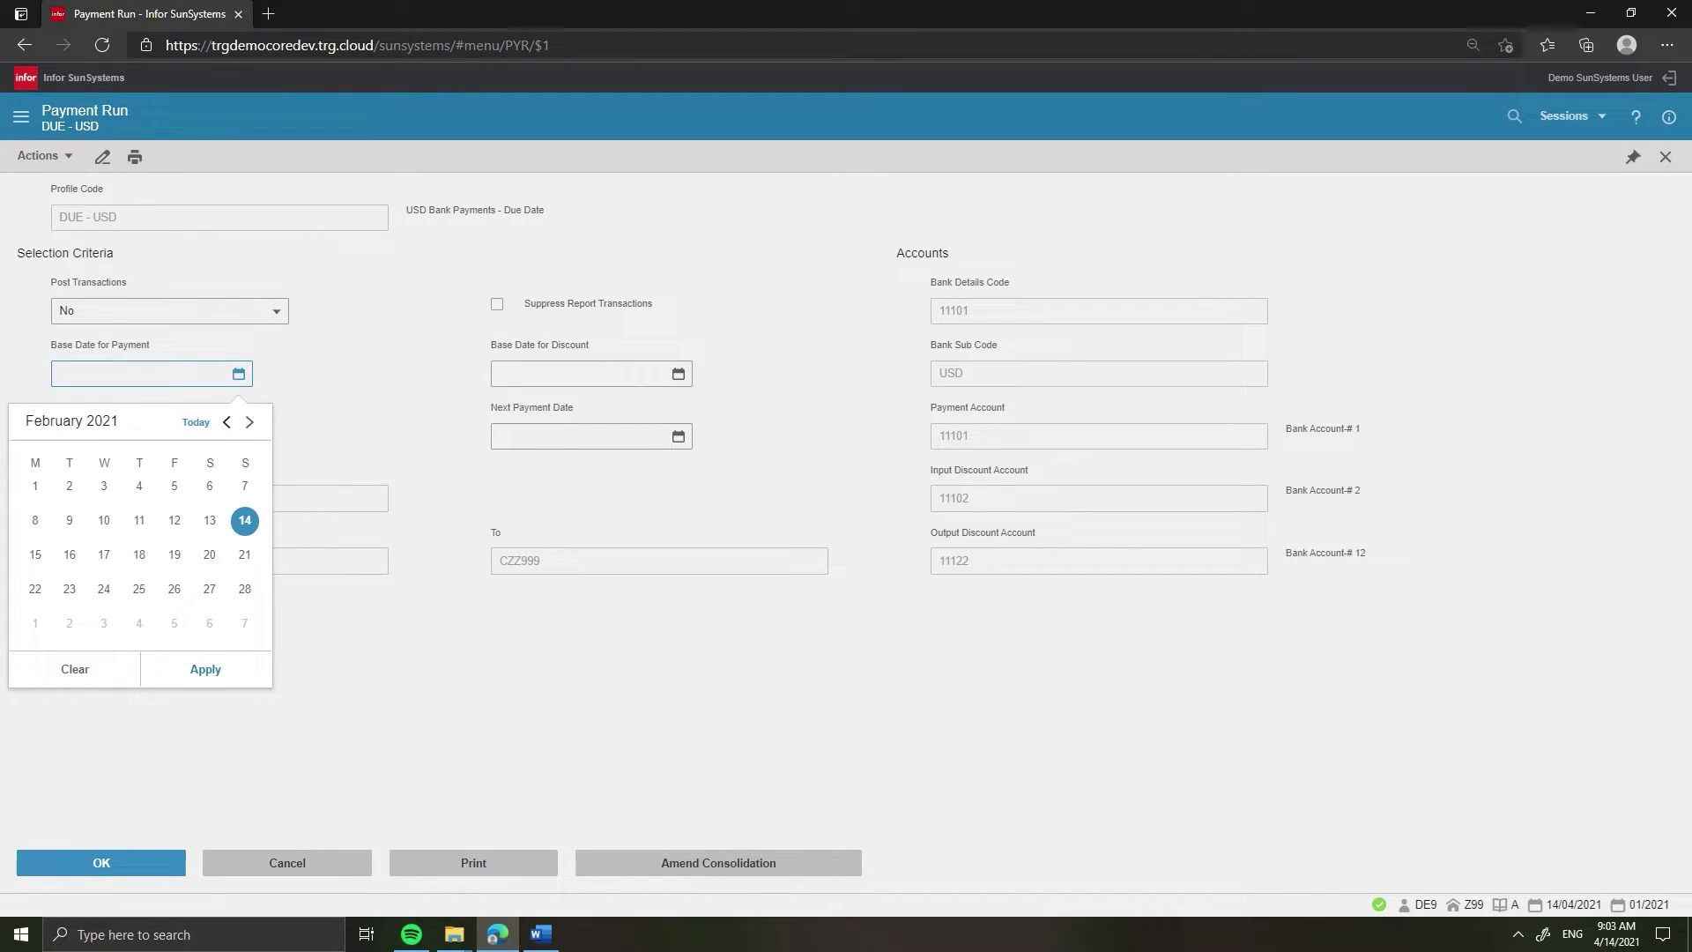
pyautogui.click(227, 422)
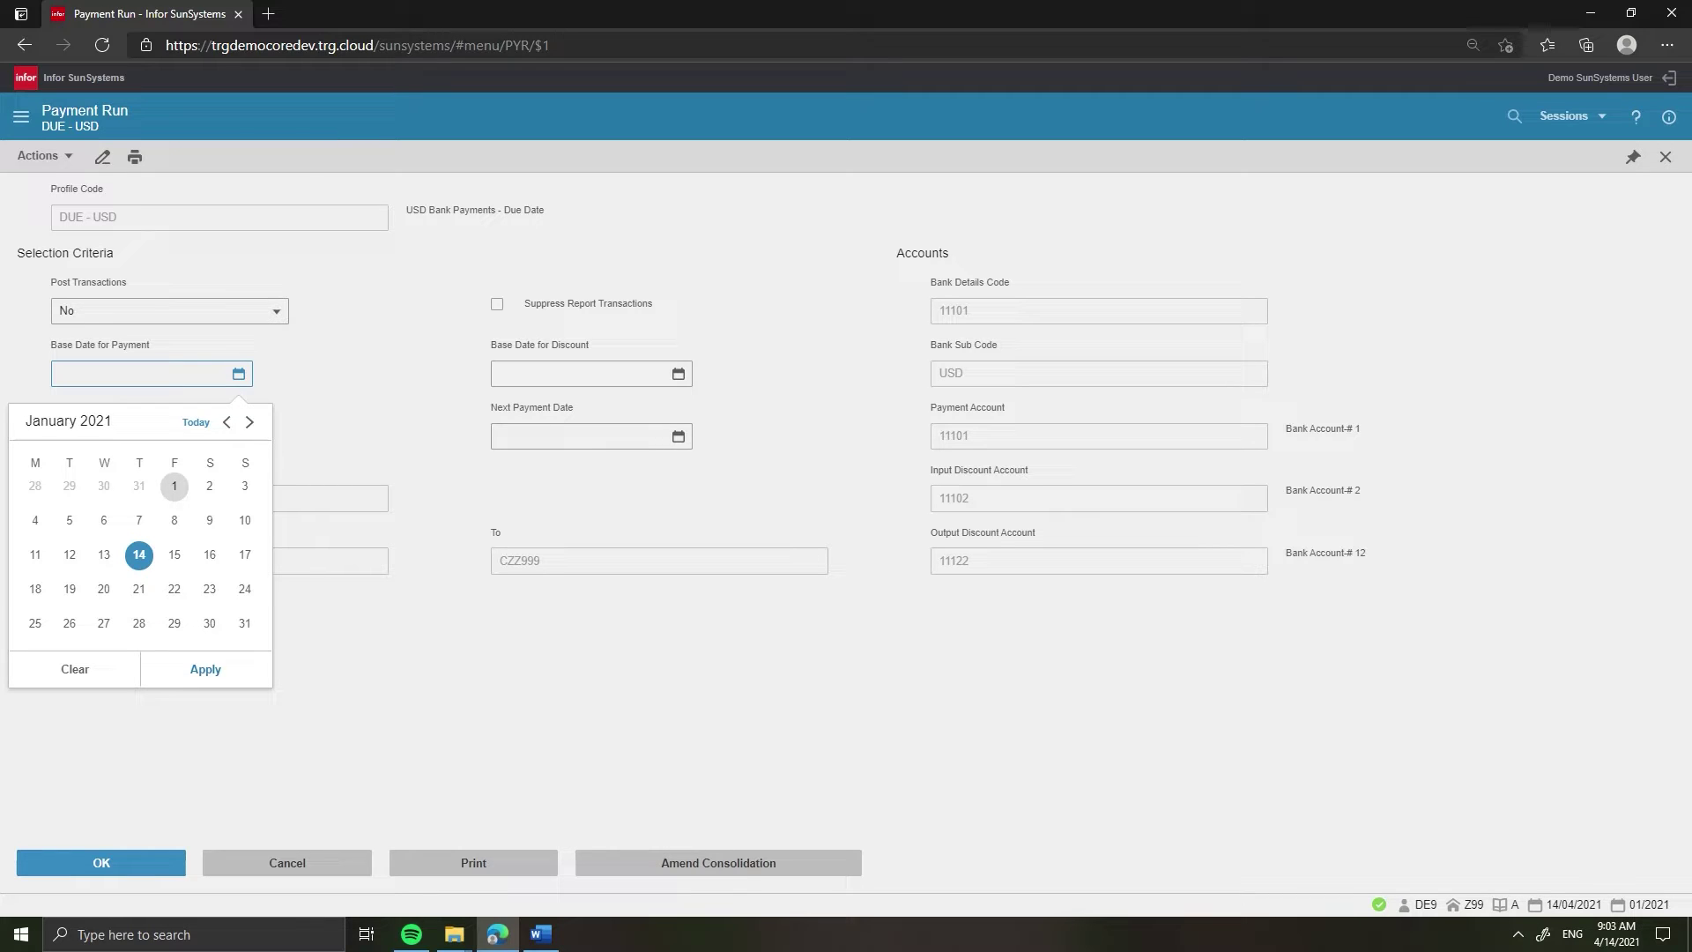
pyautogui.click(174, 485)
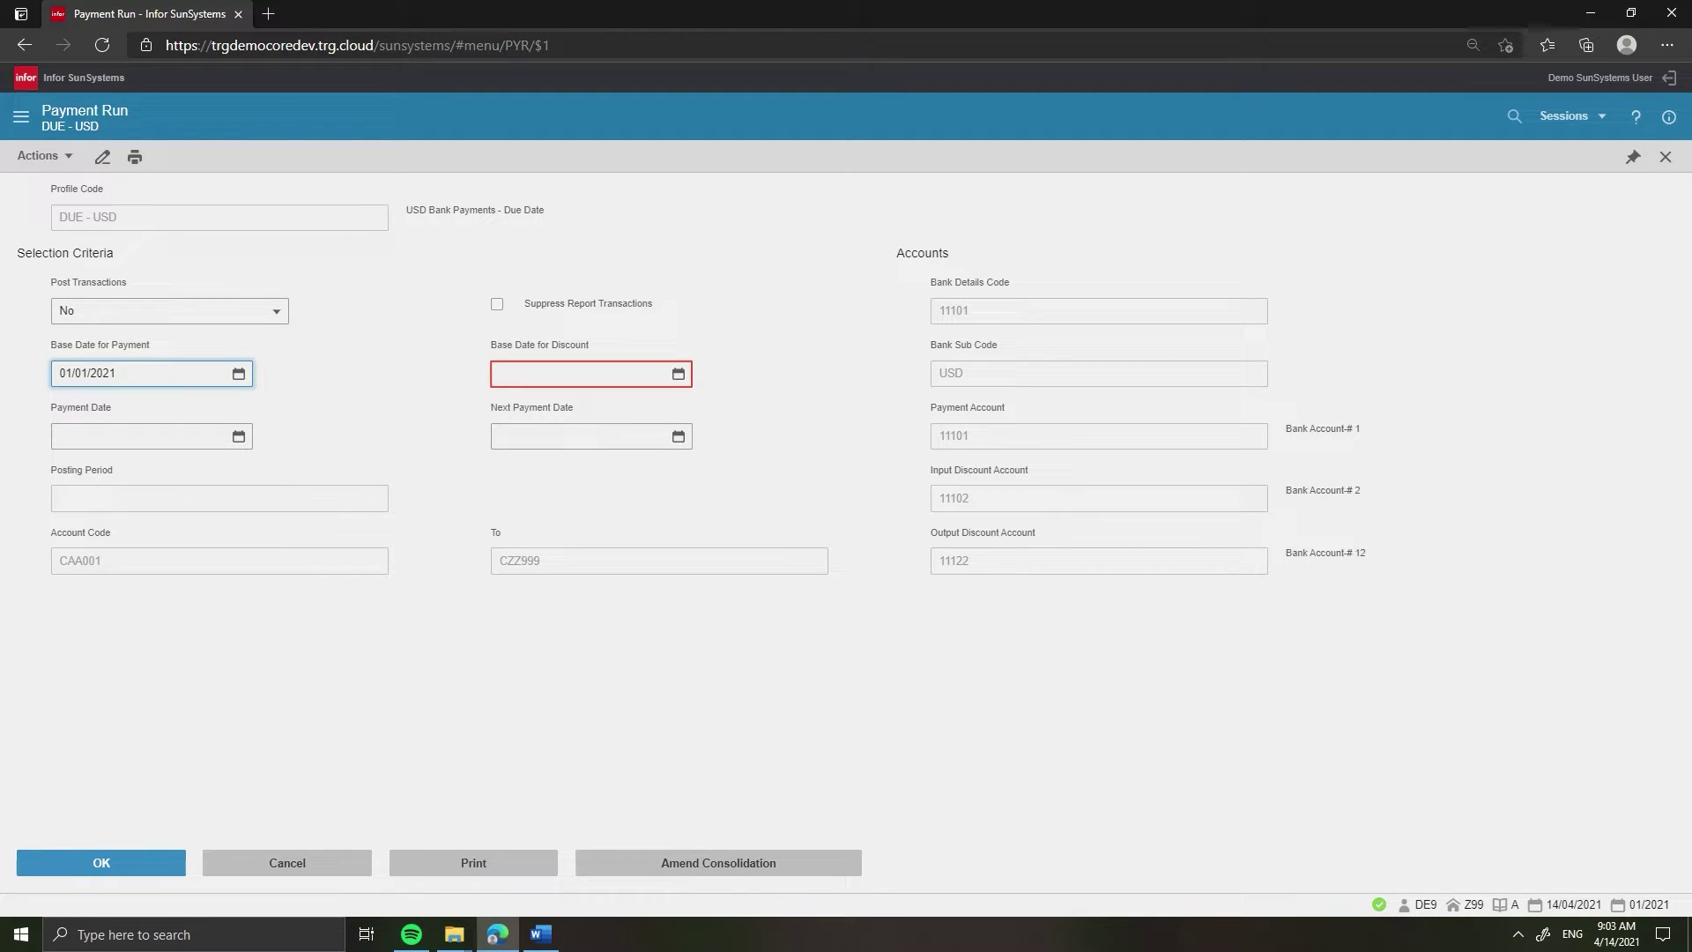
# - Set the Base Date for Discount to 31/01/2021
pyautogui.click(581, 374)
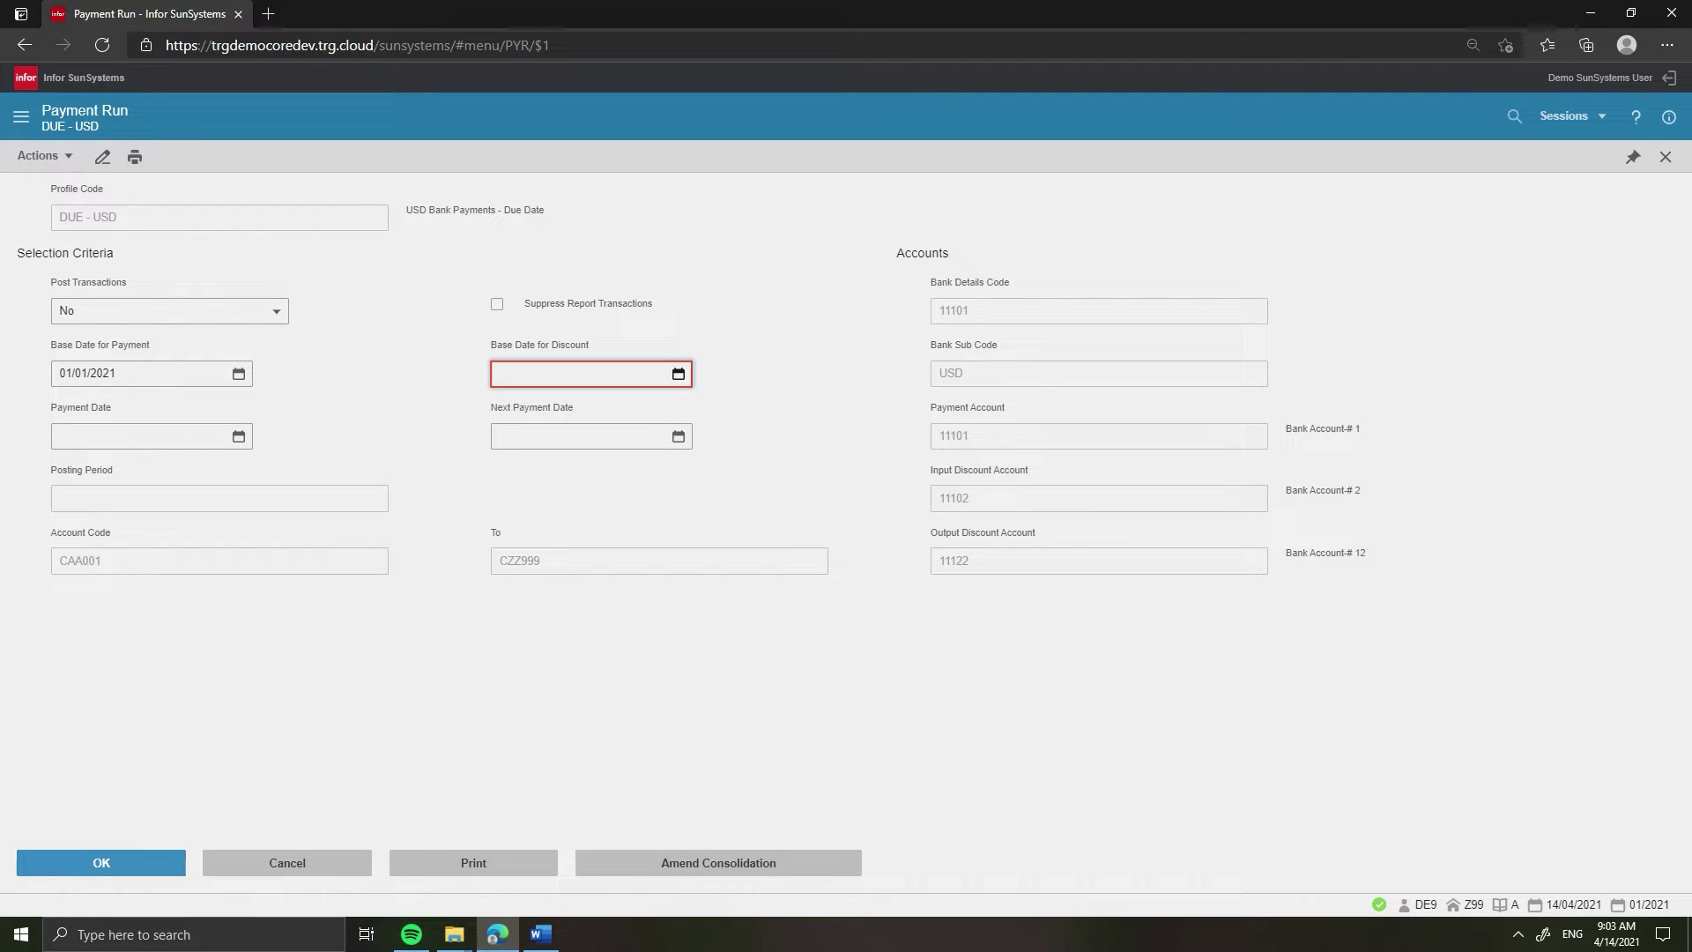
pyautogui.click(679, 374)
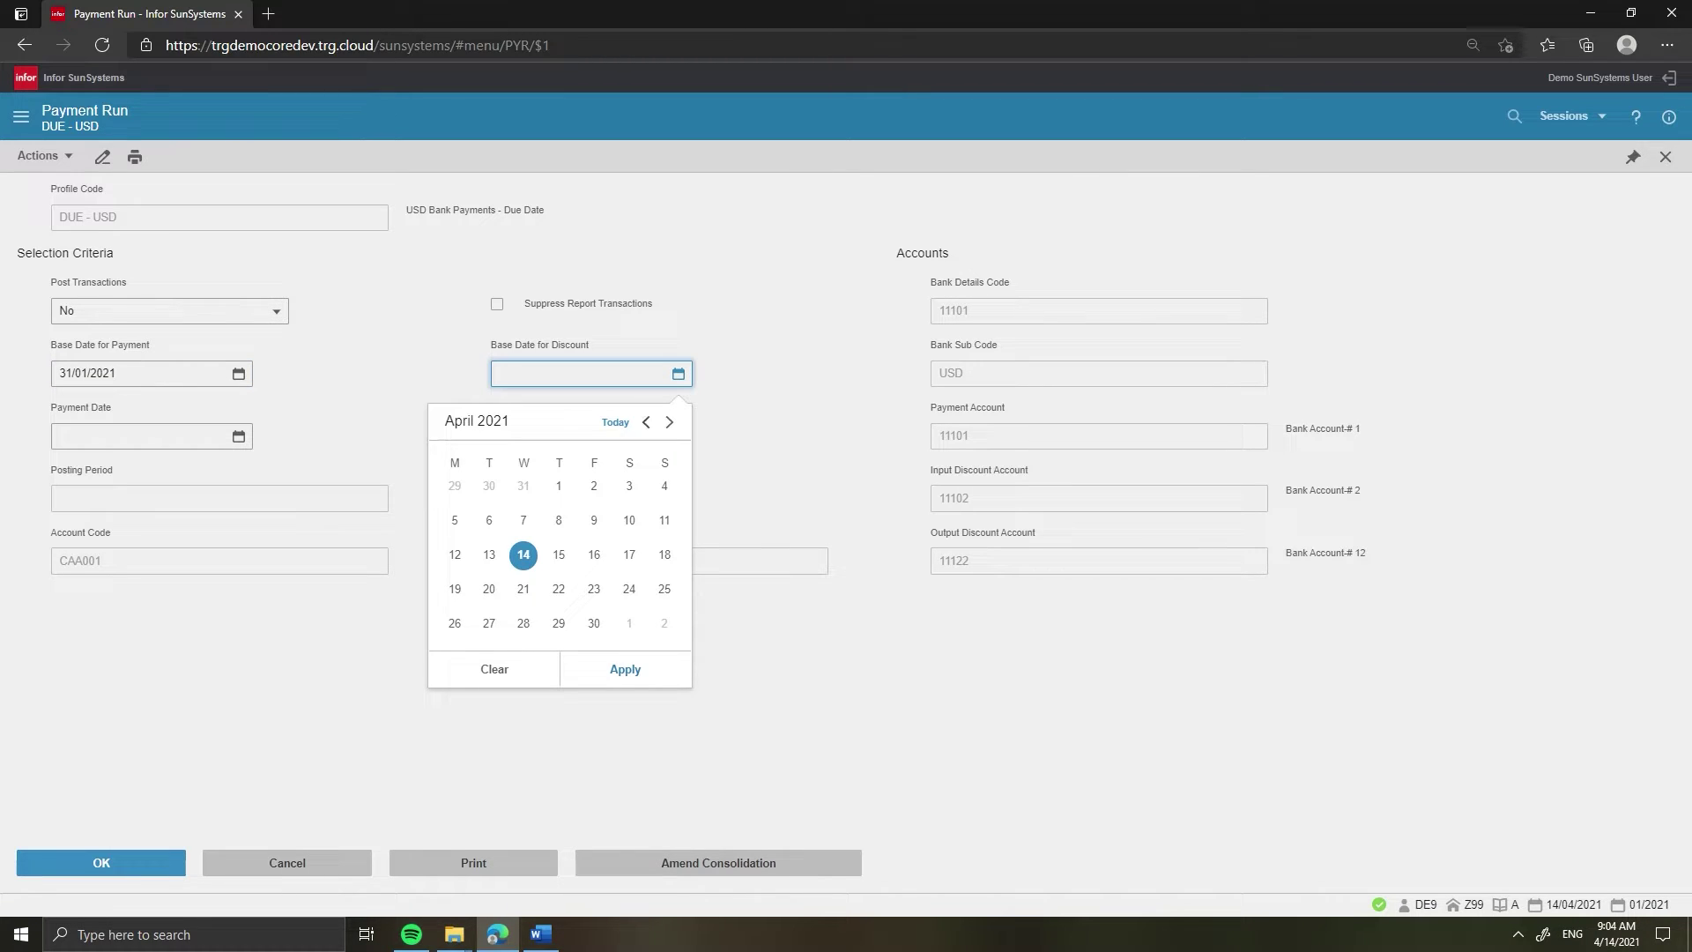
pyautogui.click(645, 422)
pyautogui.click(646, 422)
pyautogui.click(646, 422)
pyautogui.click(665, 623)
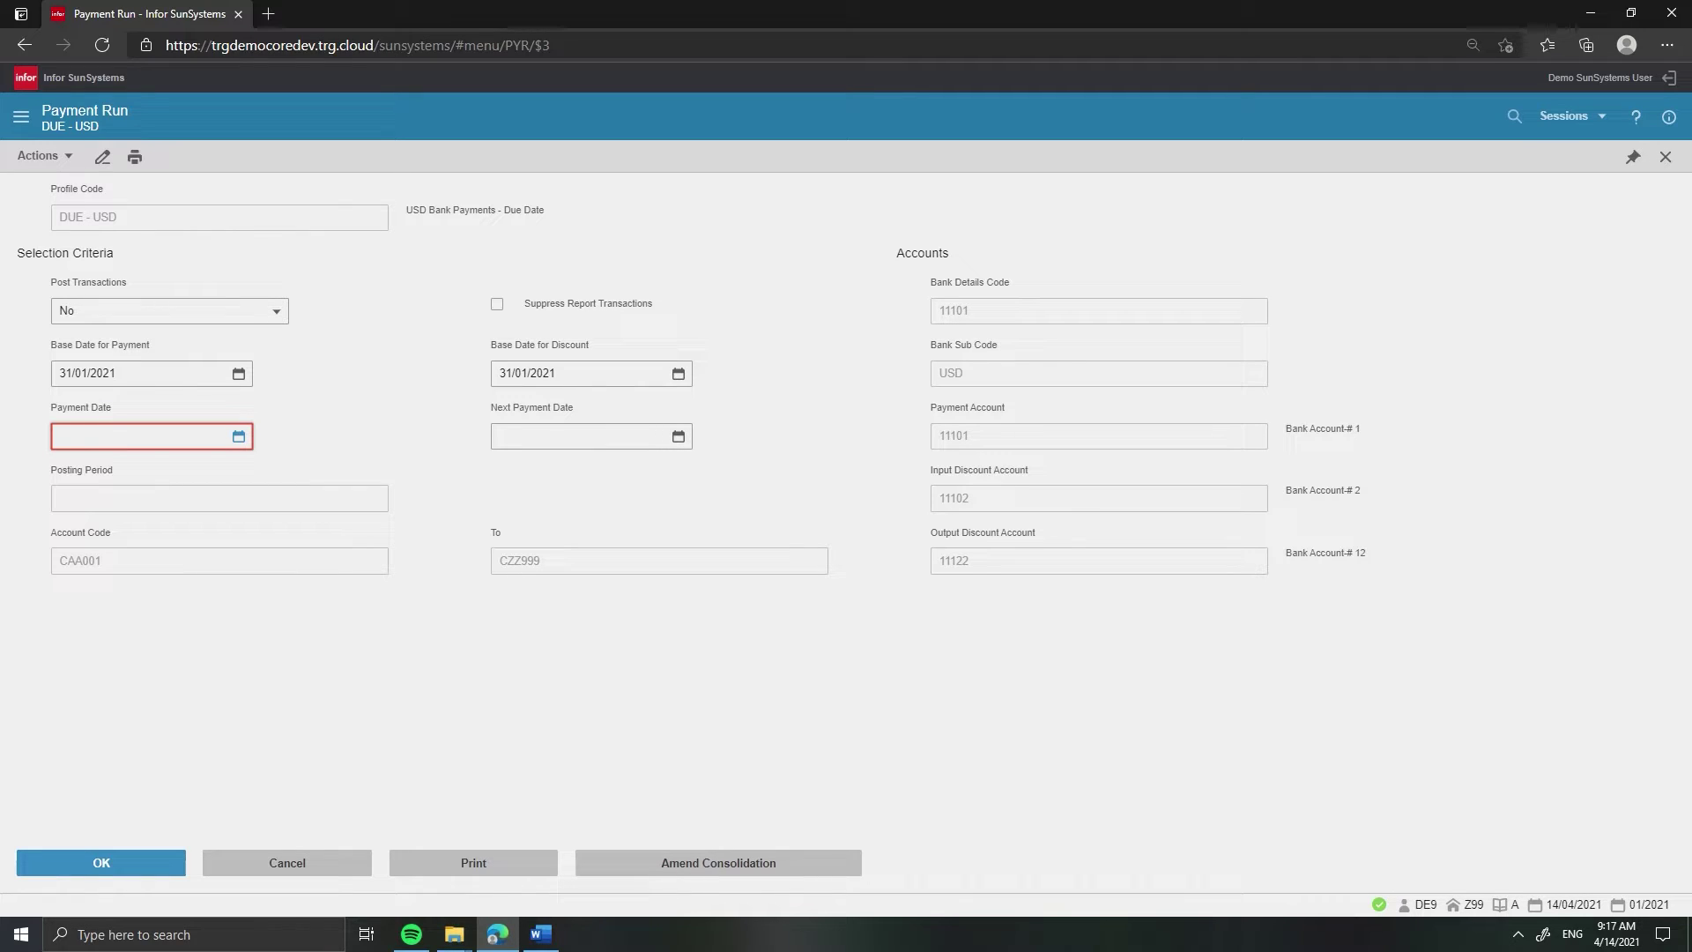
# - Set the Payment Date to 14/04/2021 and submit the selection criteria with posting period 01/2021
pyautogui.click(141, 436)
pyautogui.click(239, 436)
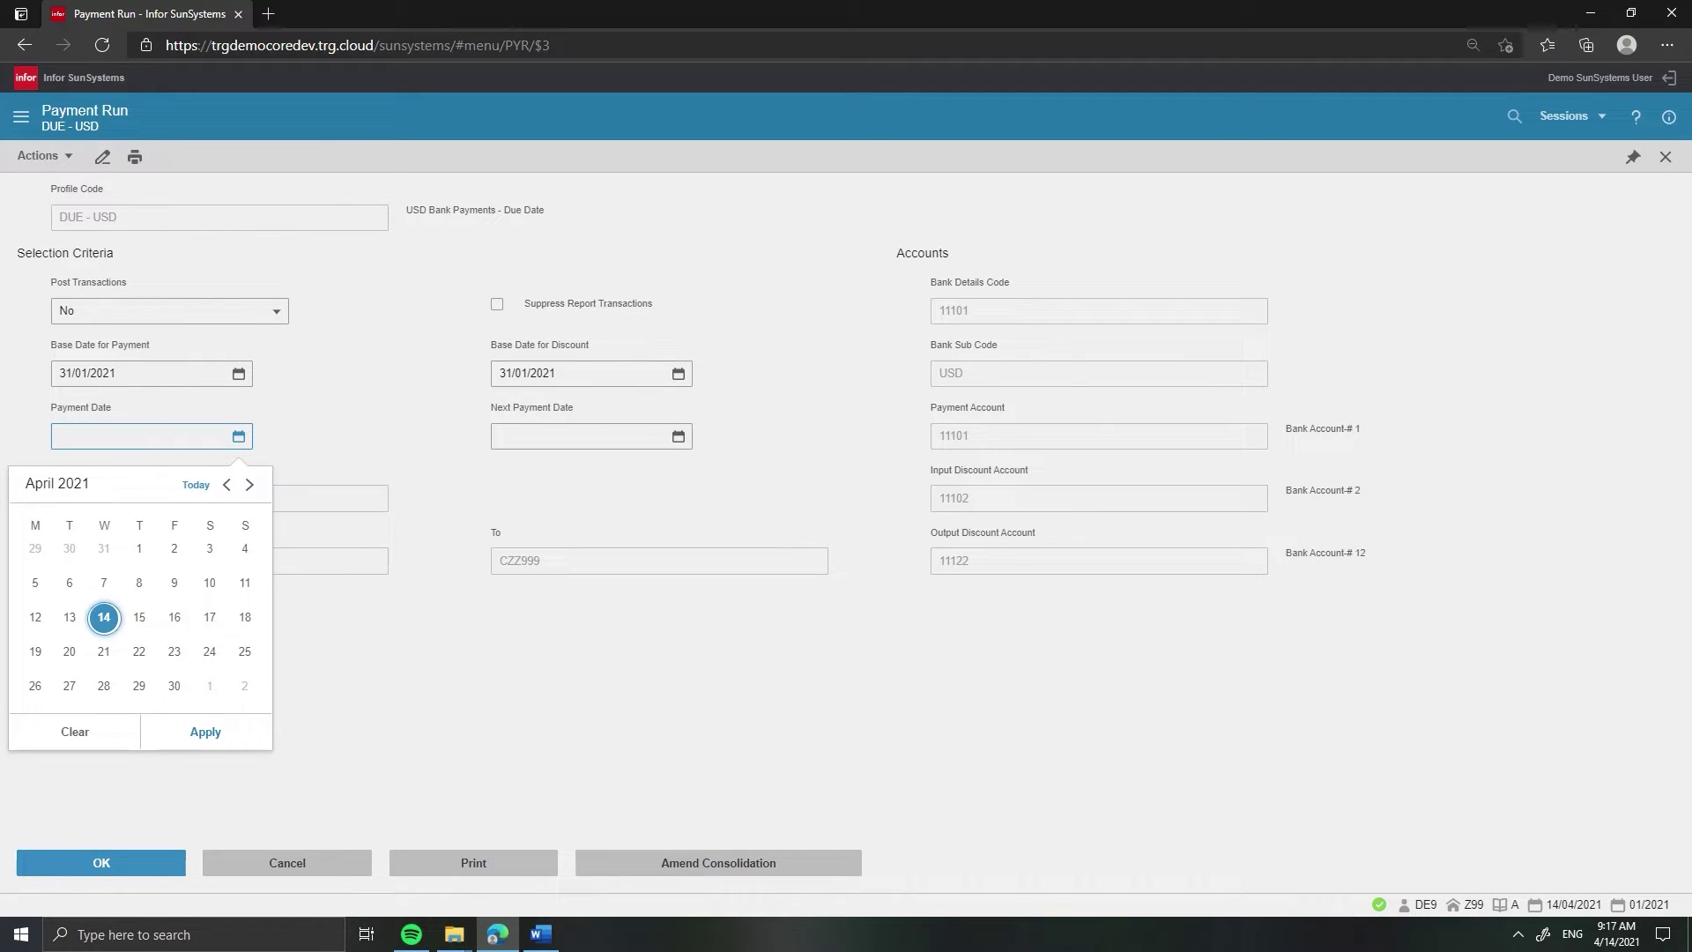
pyautogui.press('Return')
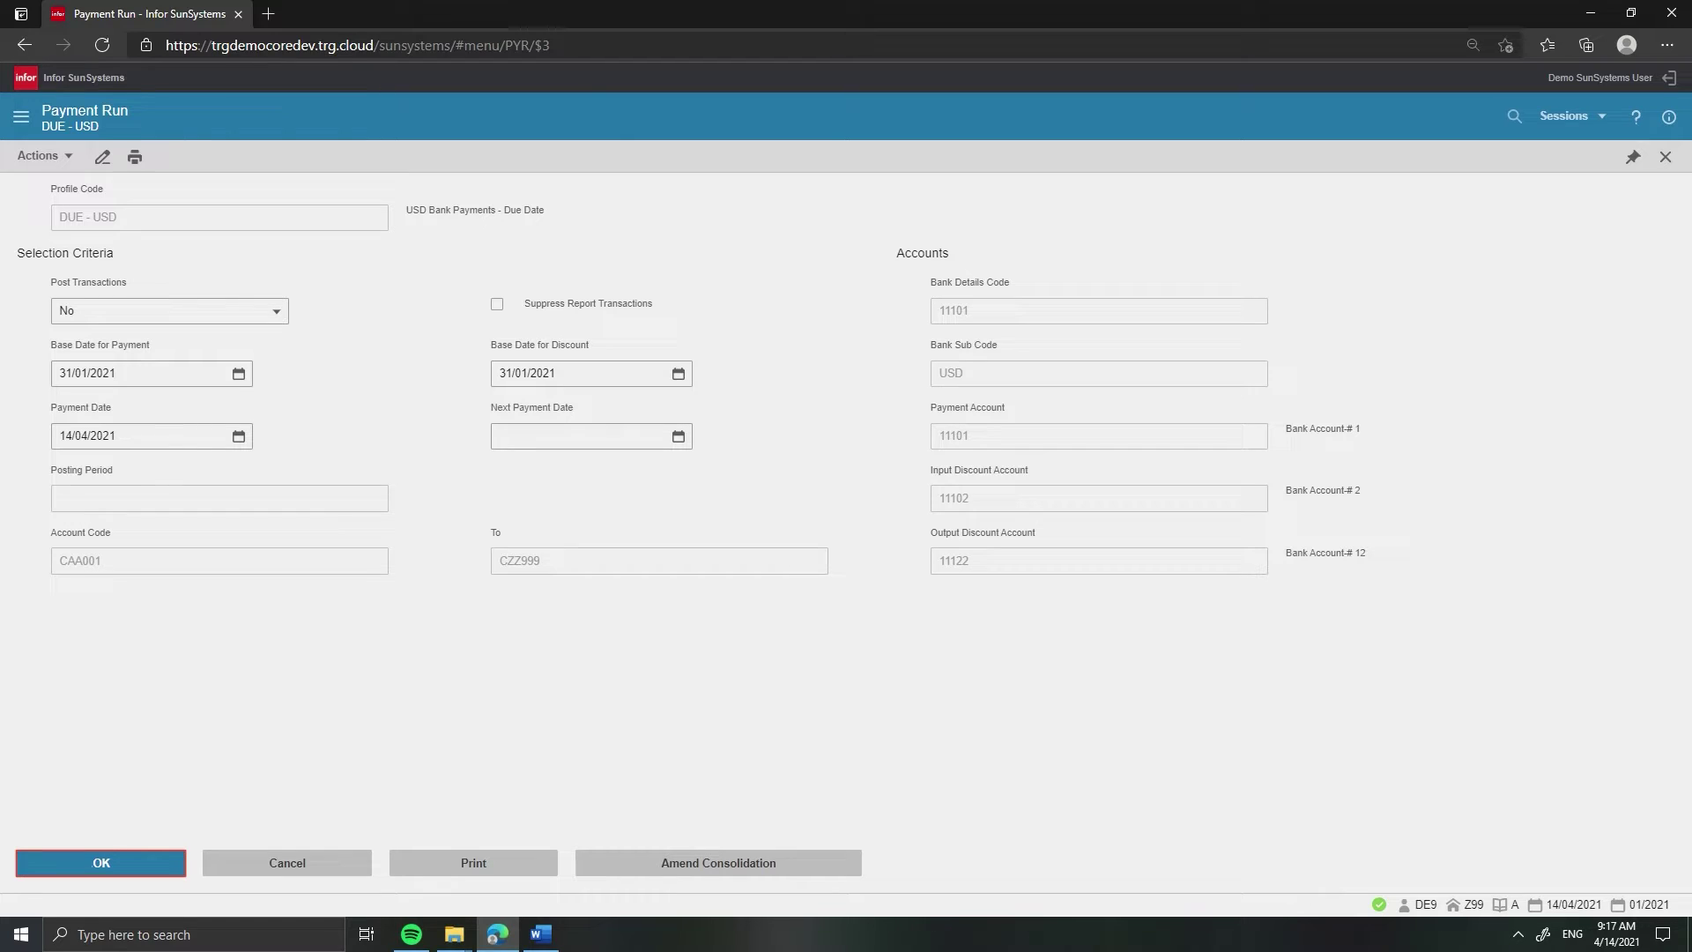
pyautogui.click(102, 863)
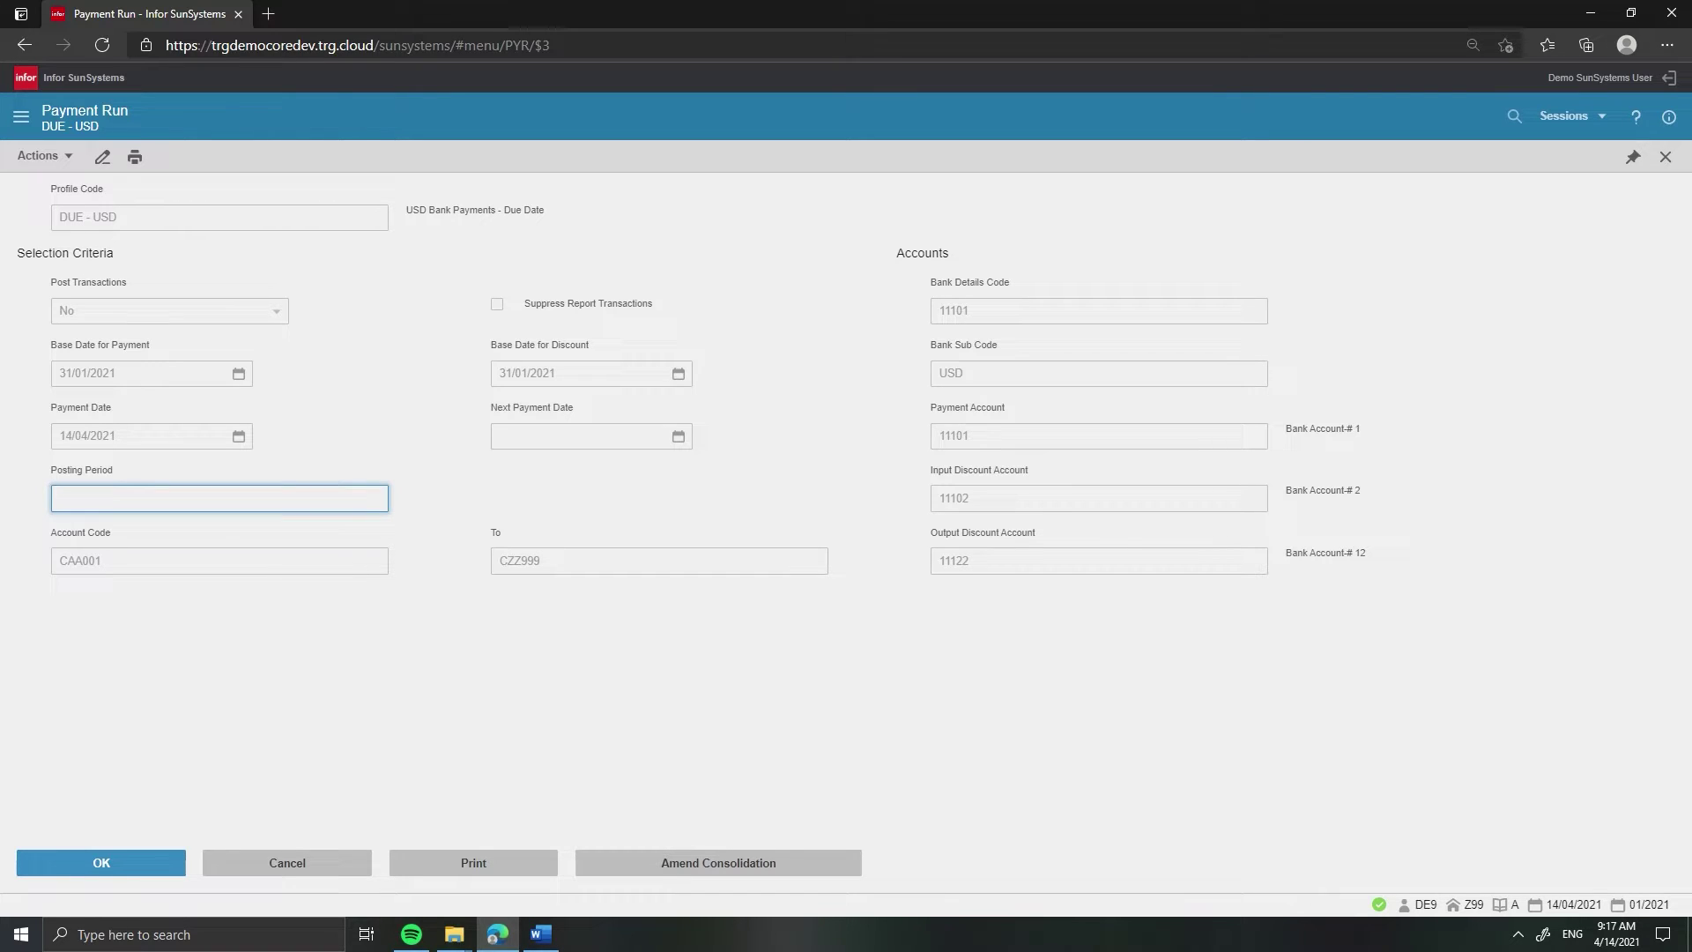
pyautogui.click(135, 862)
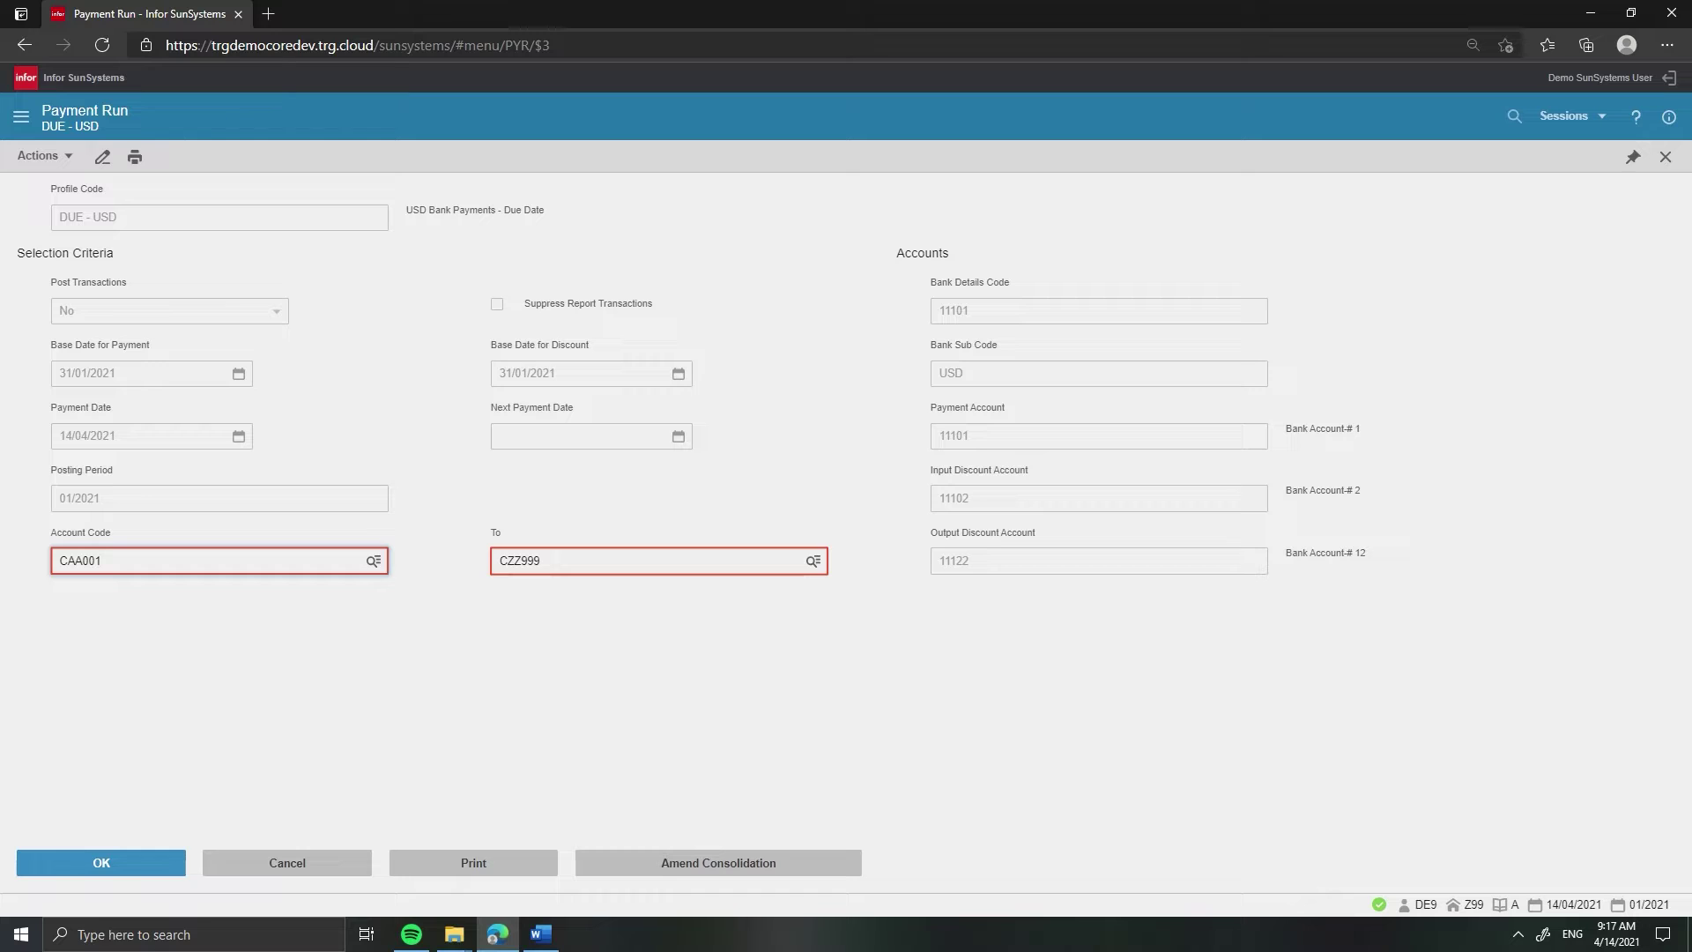
# - Change the end of the account code range to CAL999
pyautogui.moveTo(562, 561); pyautogui.dragTo(509, 561)
pyautogui.press('BackSpace')
pyautogui.write('AL')
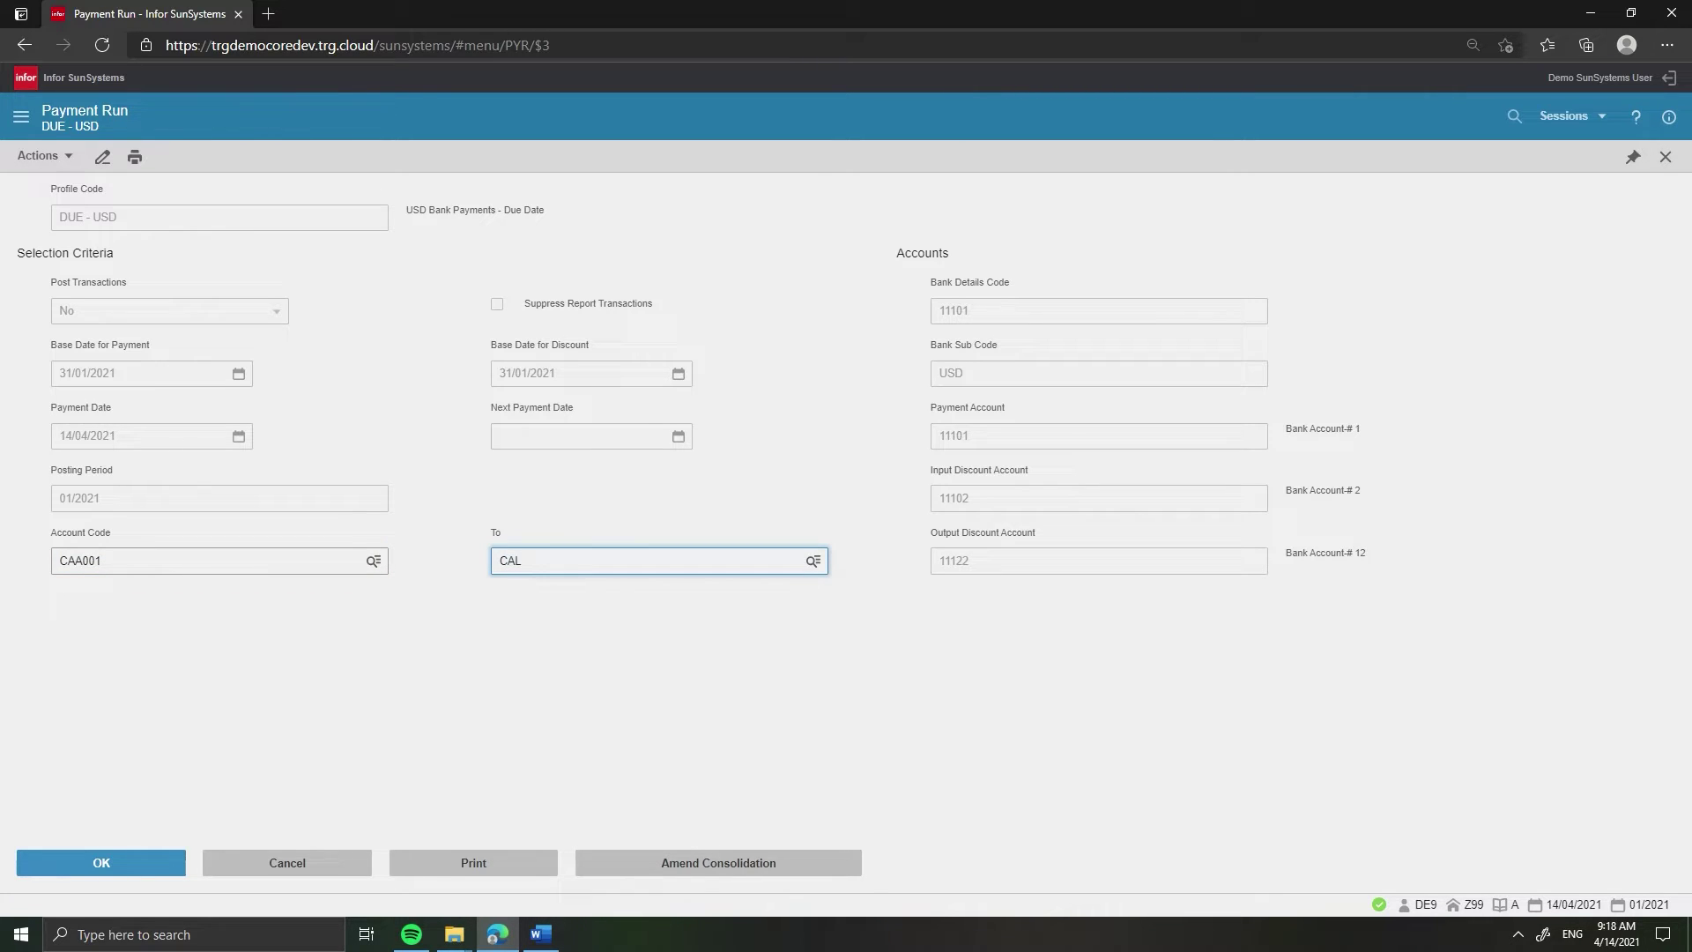
pyautogui.write('999')
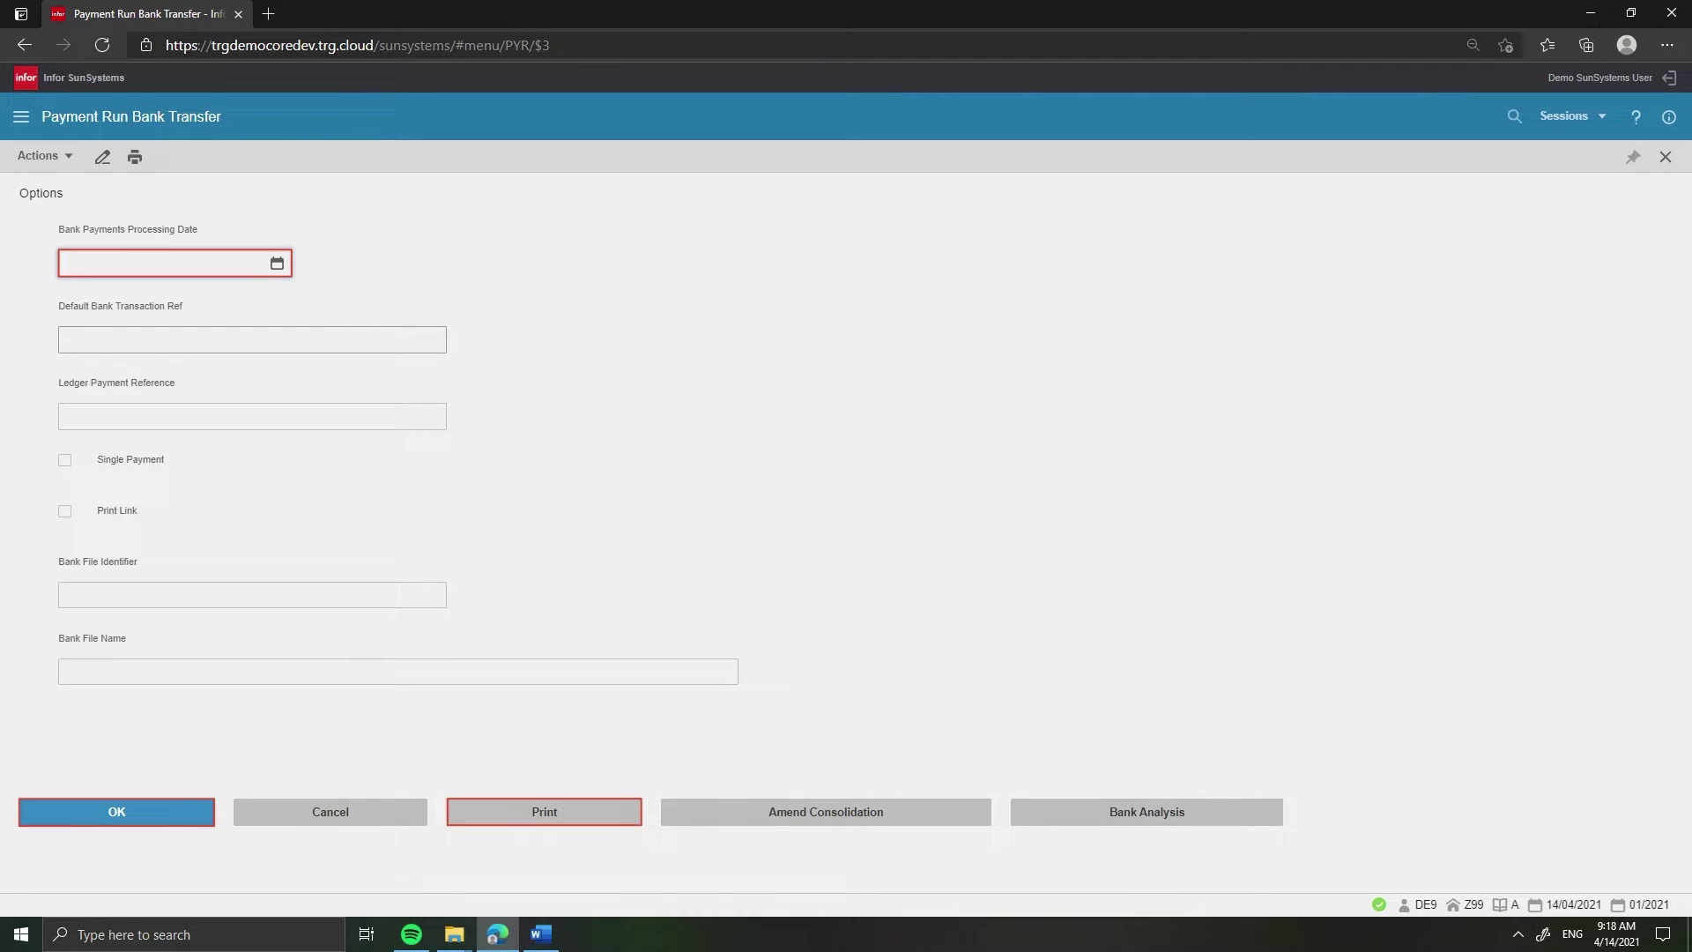
# - Generate the Payment Run Listing from the bank transfer options with the View output and look through the report
pyautogui.click(116, 811)
pyautogui.click(545, 812)
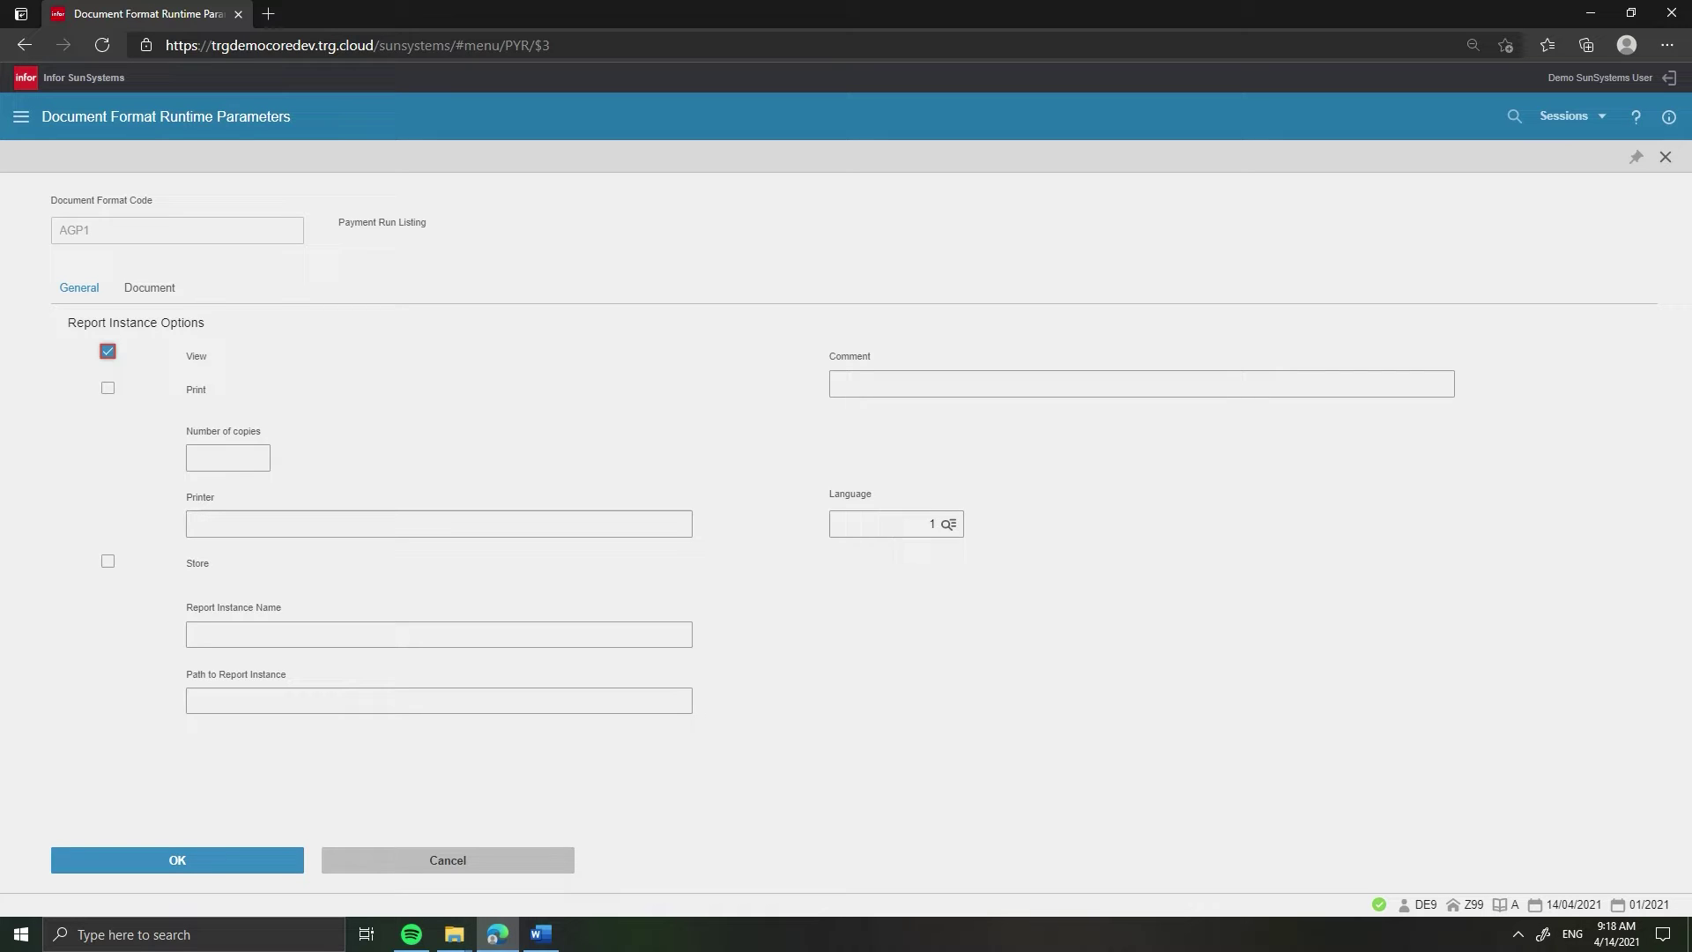
pyautogui.click(177, 861)
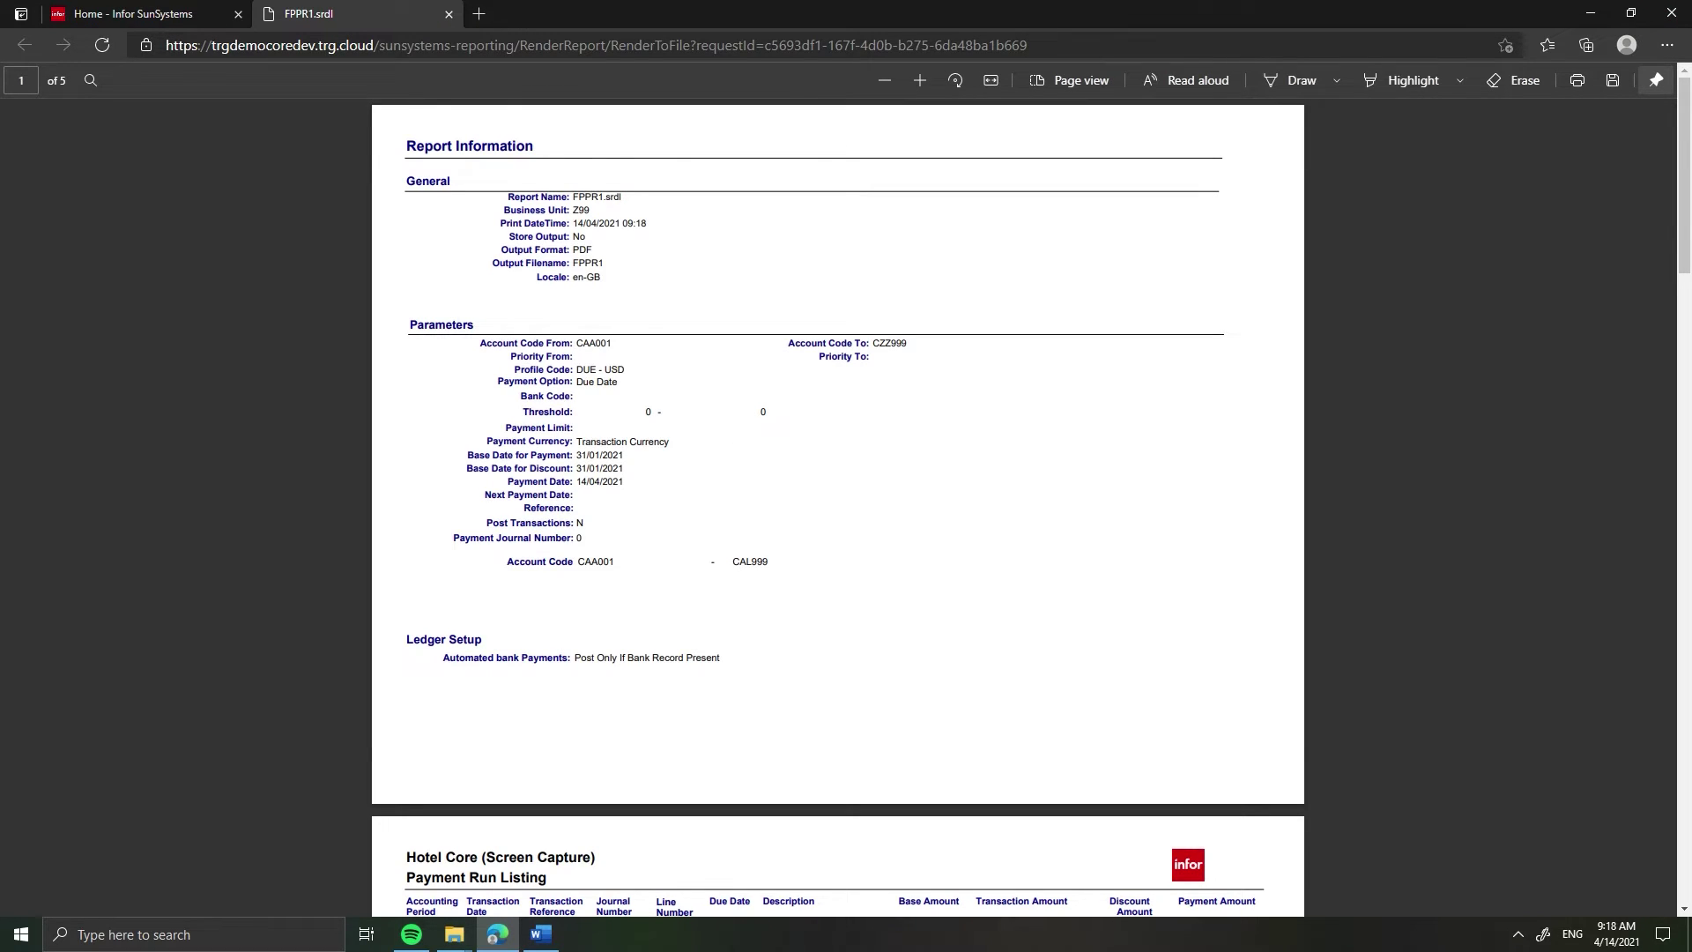
pyautogui.scroll(-8, 837, 507)
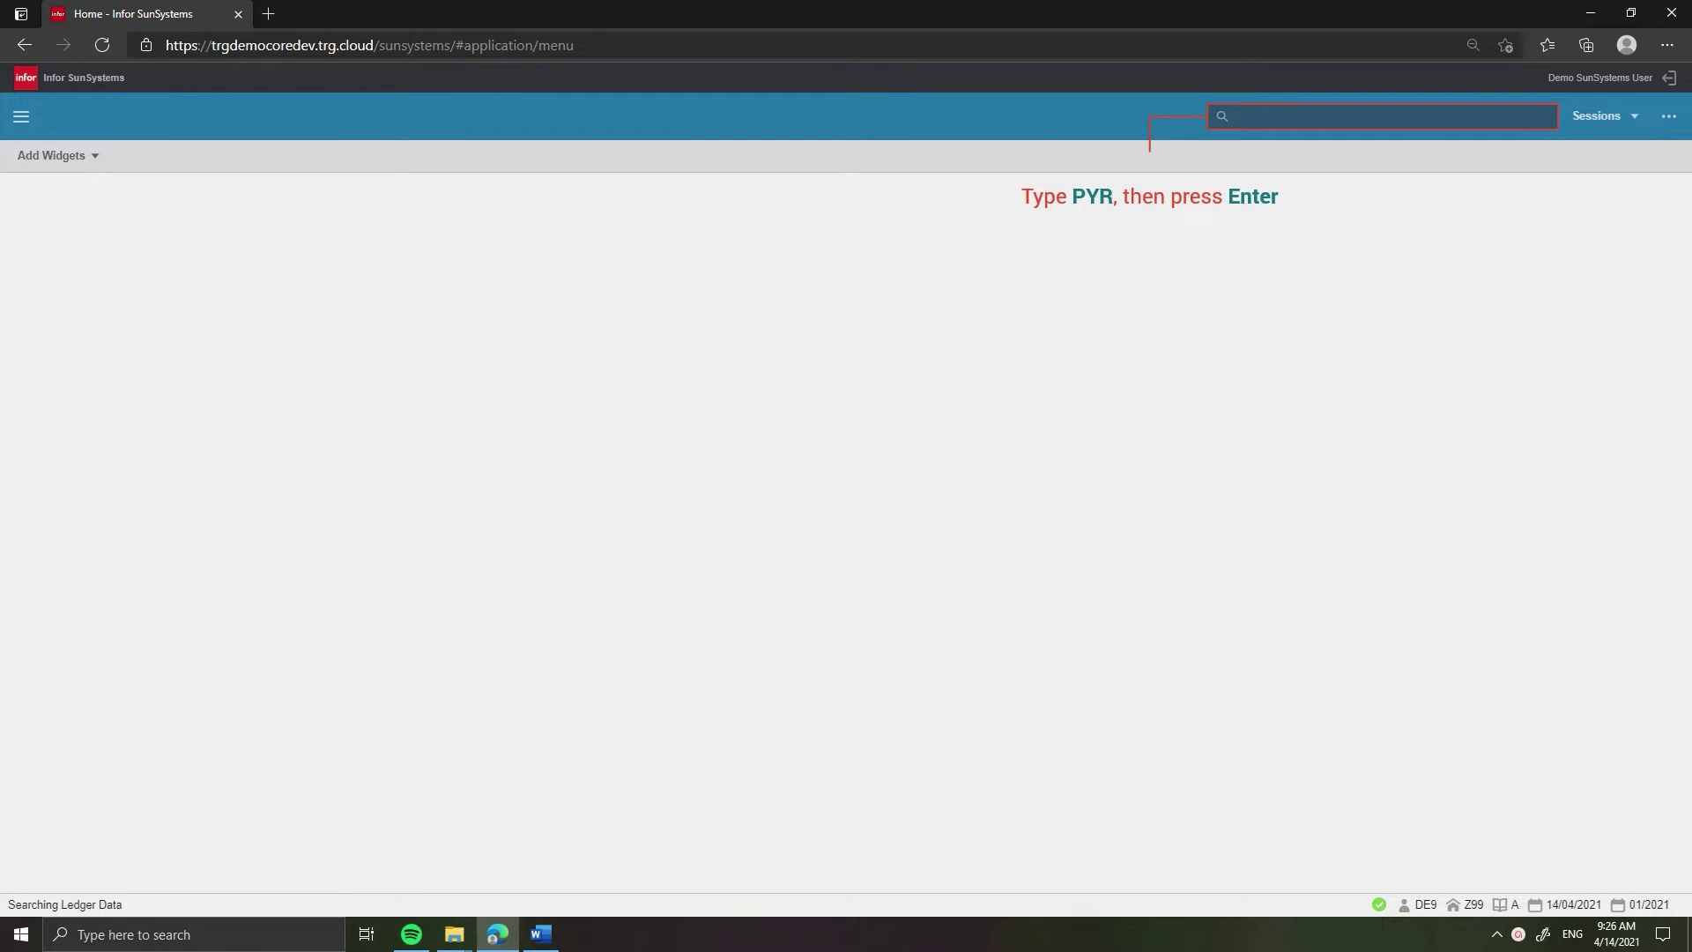
# - Start a new Payment Run (PYR) and agree to continue despite the unposted and unauthorized journals
pyautogui.write('pyr')
pyautogui.press('Return')
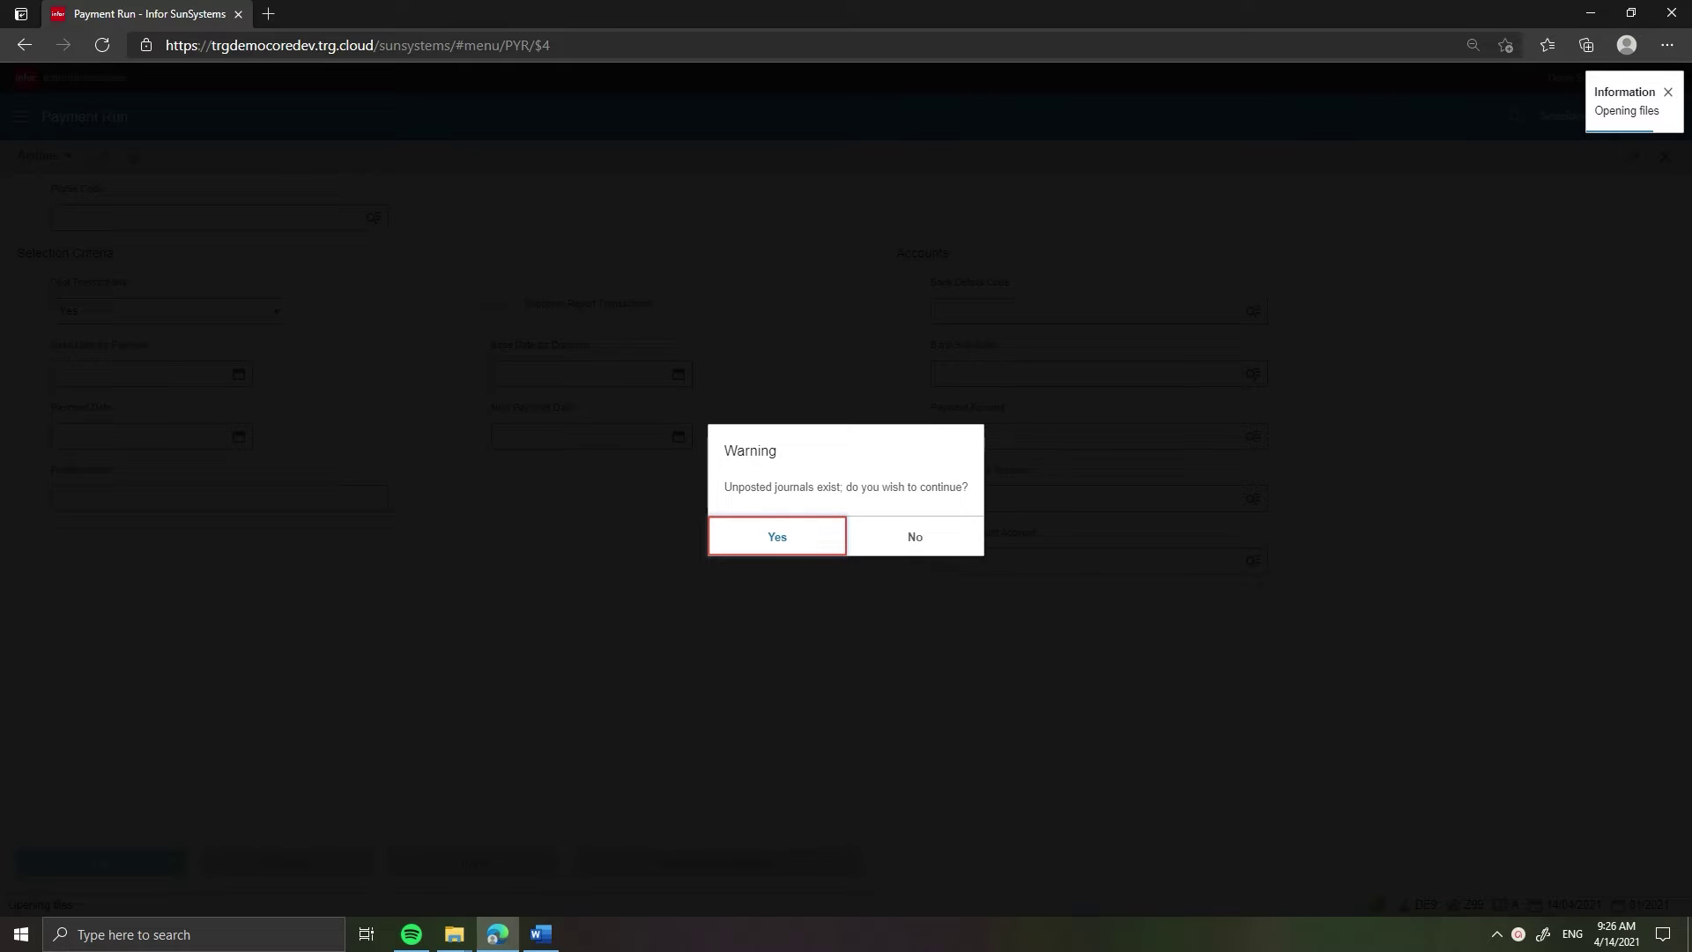
pyautogui.press('Return')
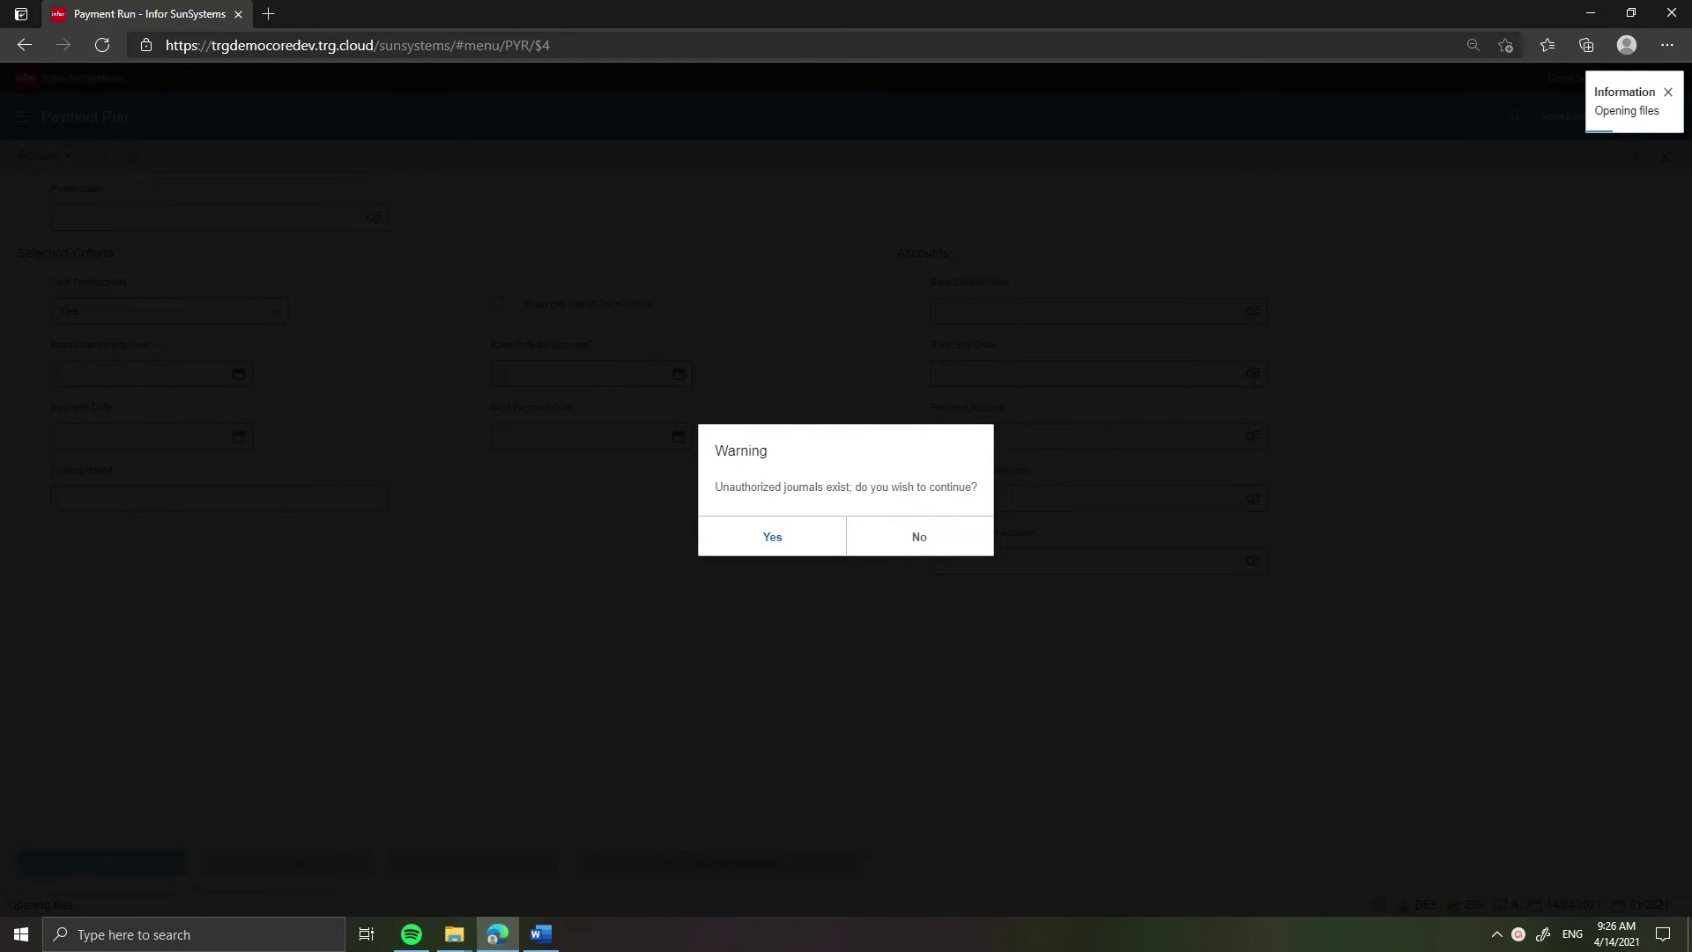
pyautogui.press('Return')
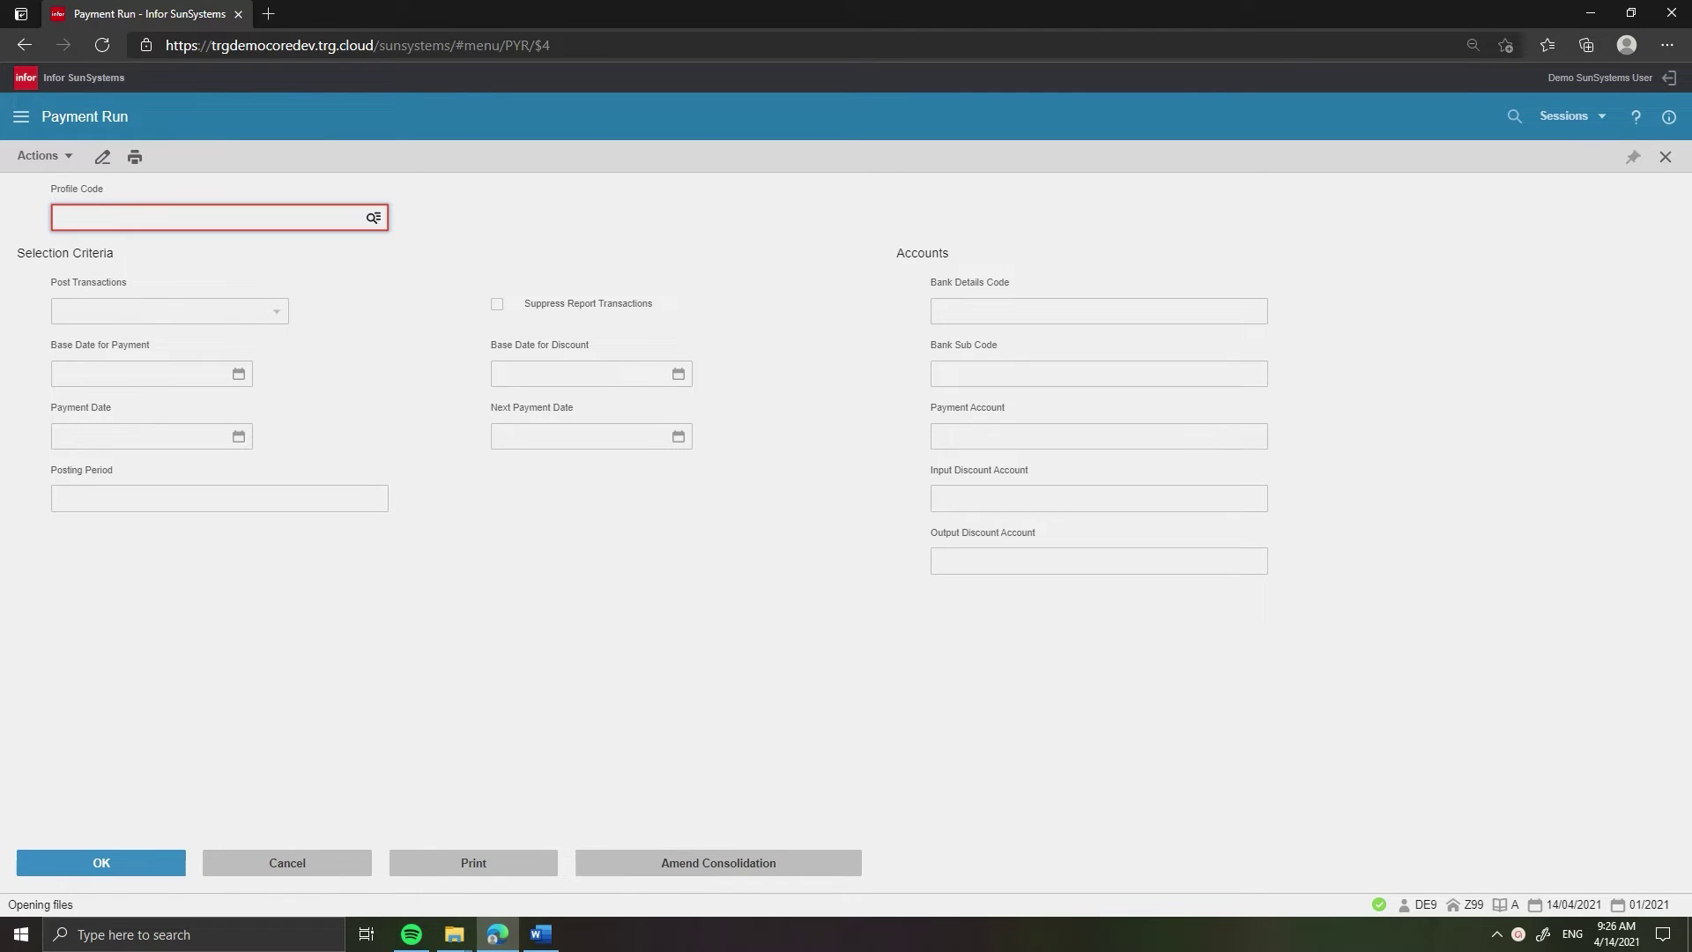
# - Look up the payment profiles and load DUE - USD for the new run
pyautogui.click(373, 218)
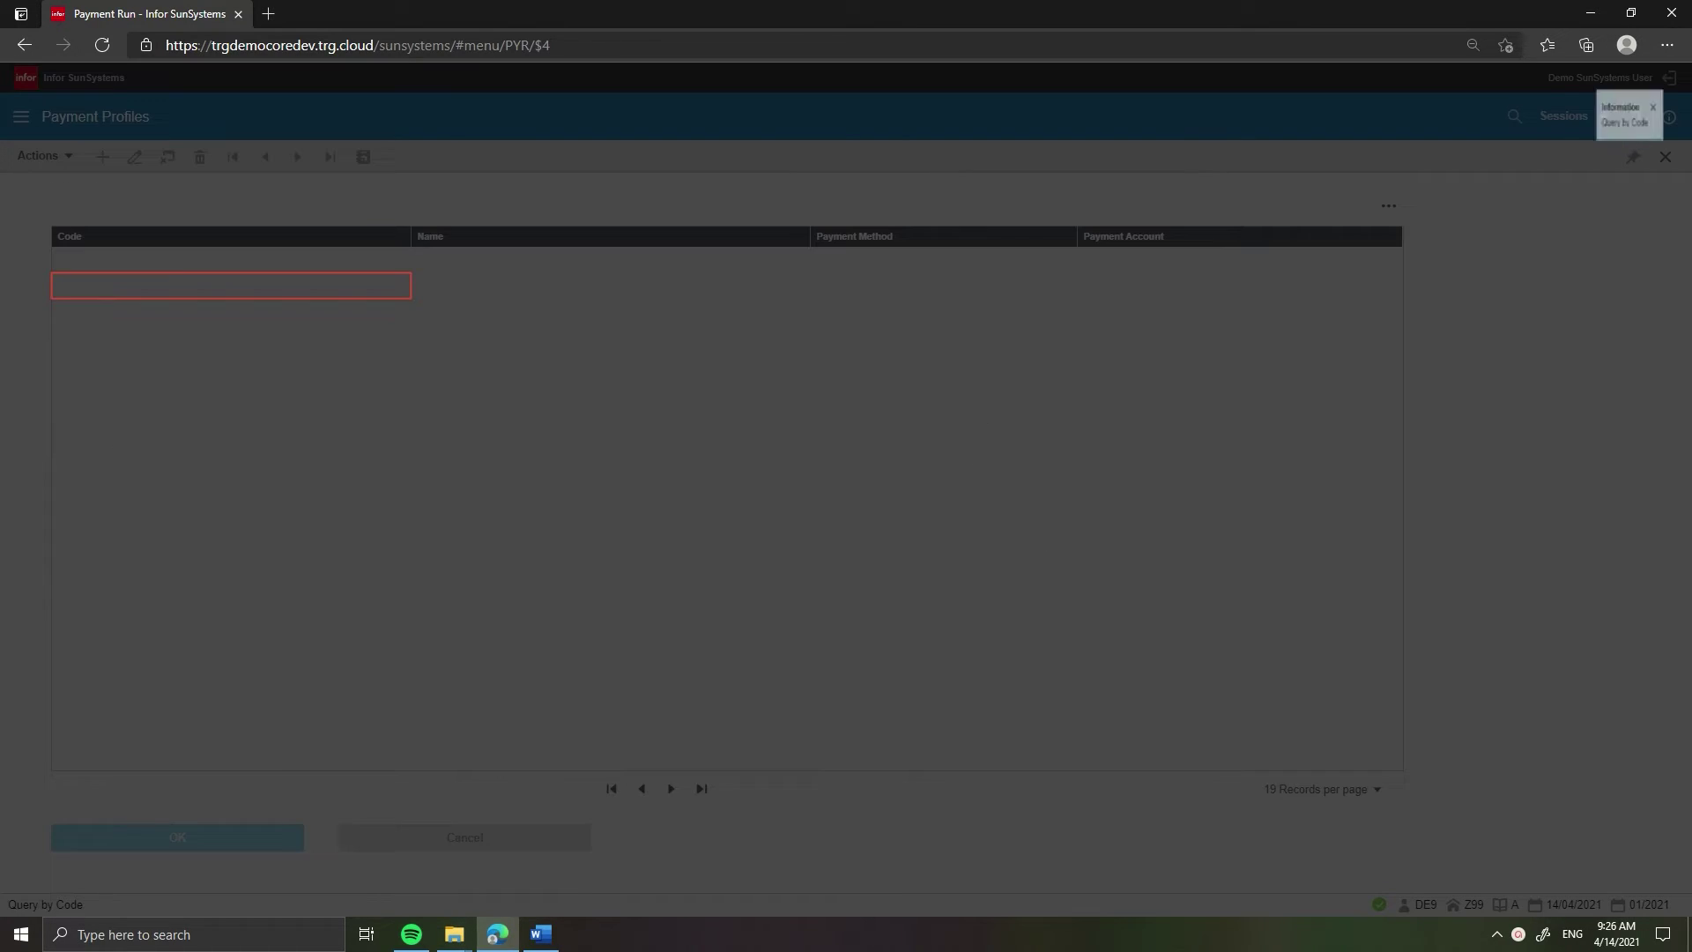
pyautogui.press('Return')
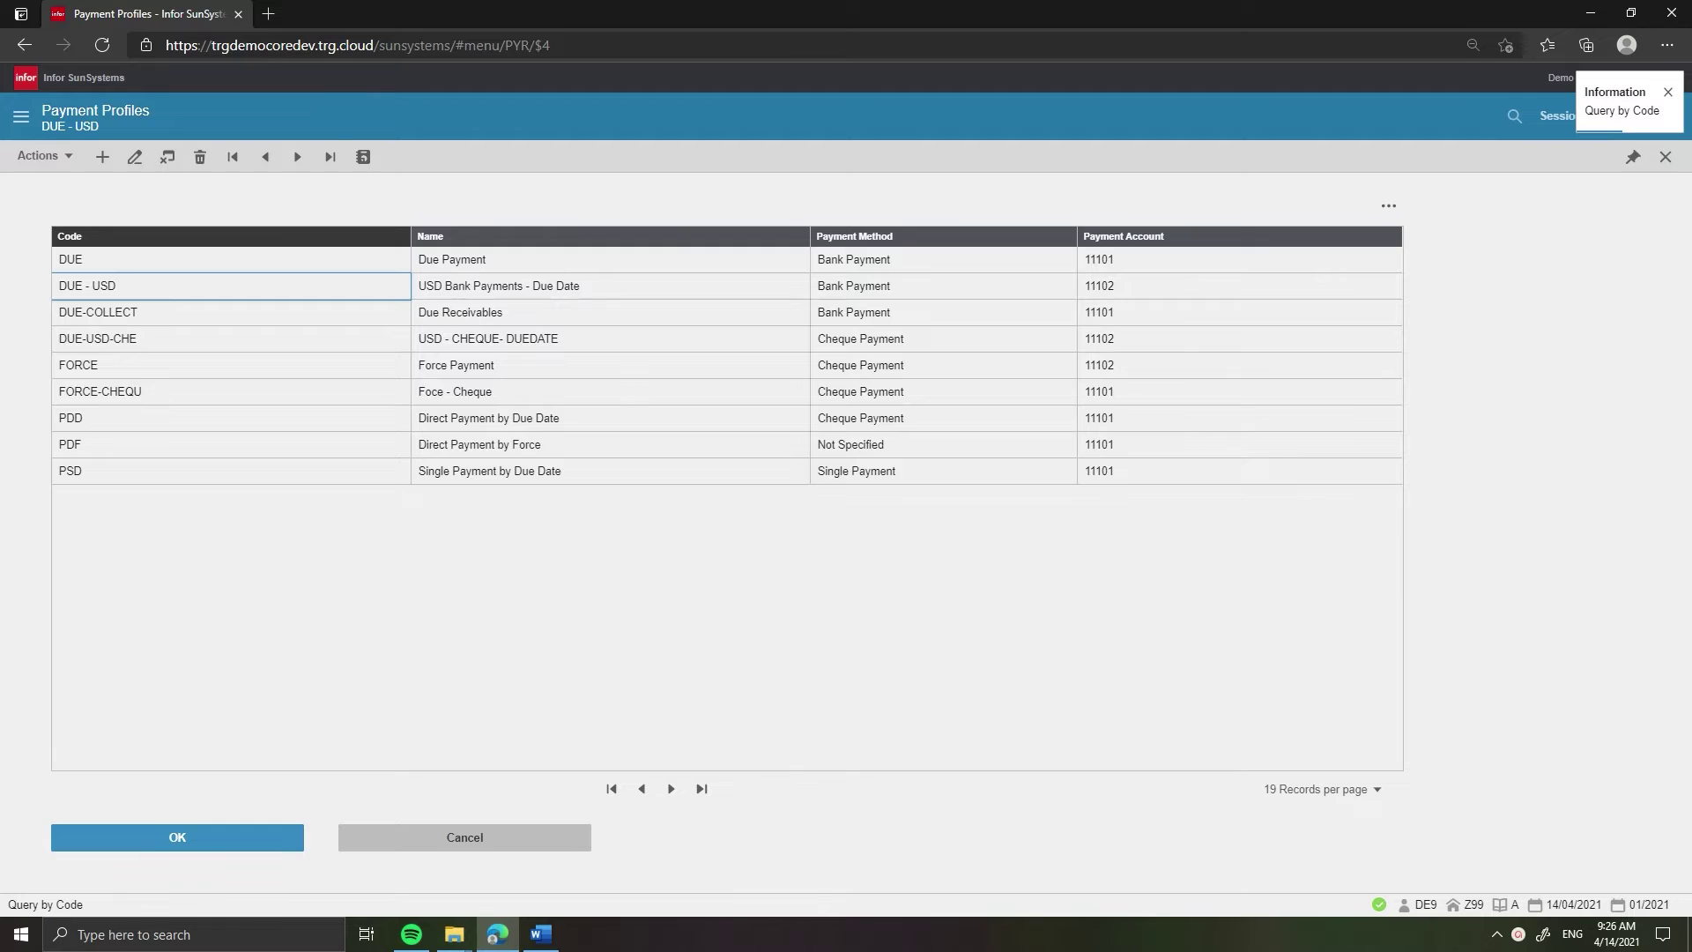
pyautogui.press('Tab')
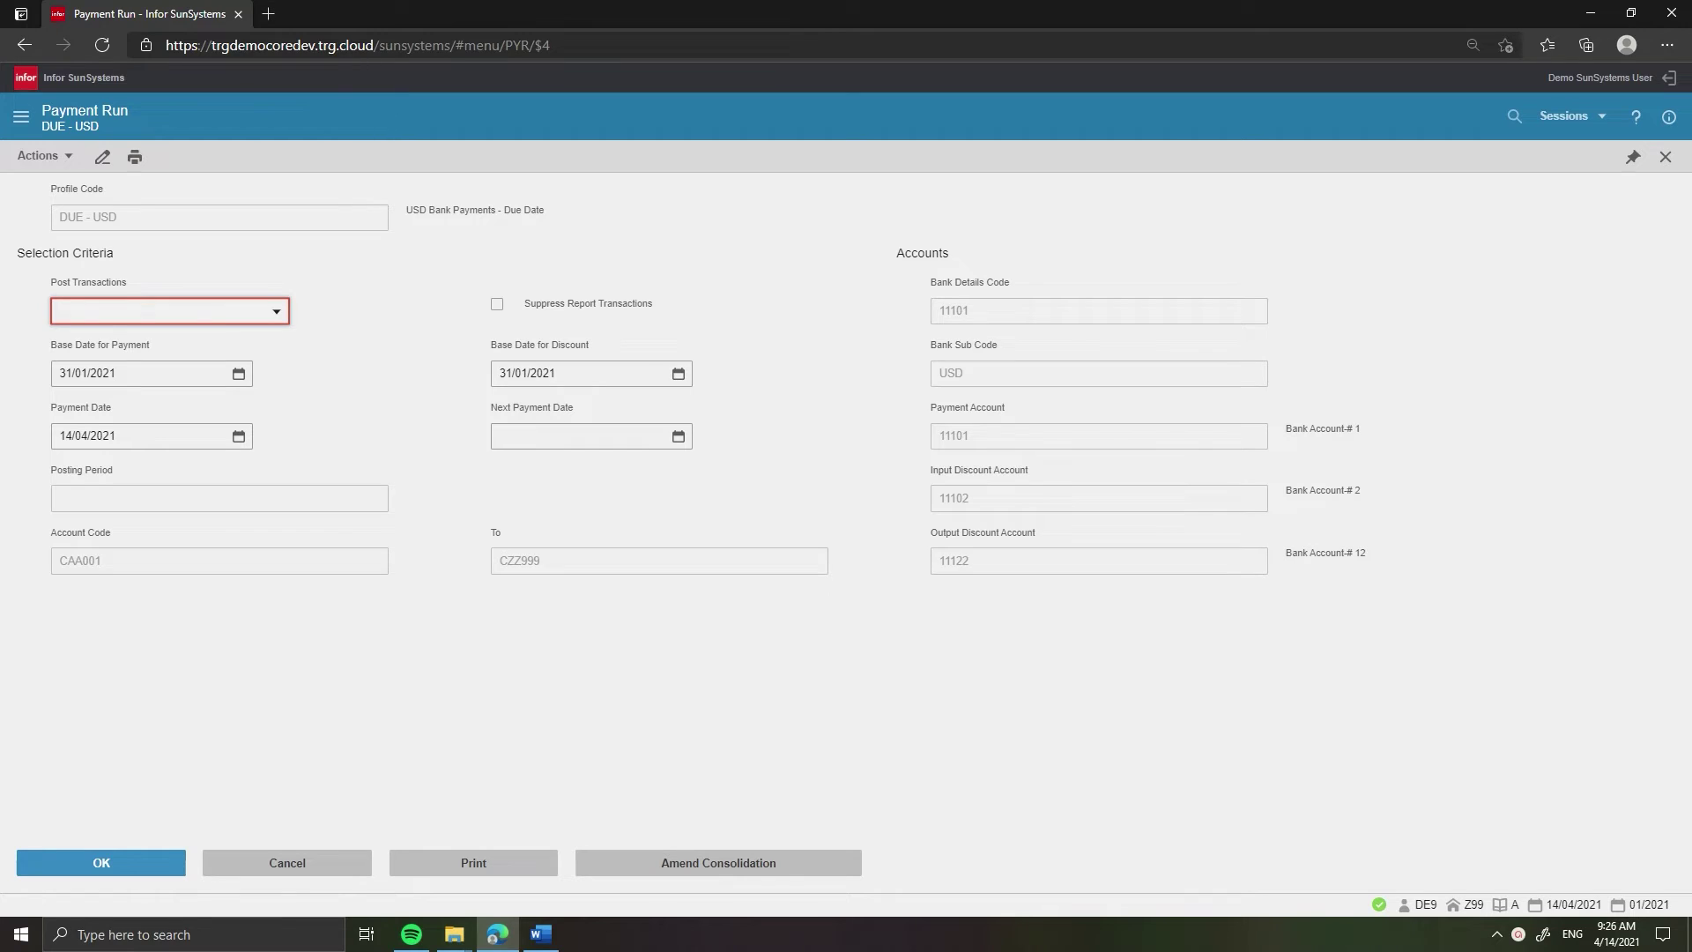
# - Set Post Transactions to Yes and submit the payment run's selection criteria
pyautogui.click(170, 311)
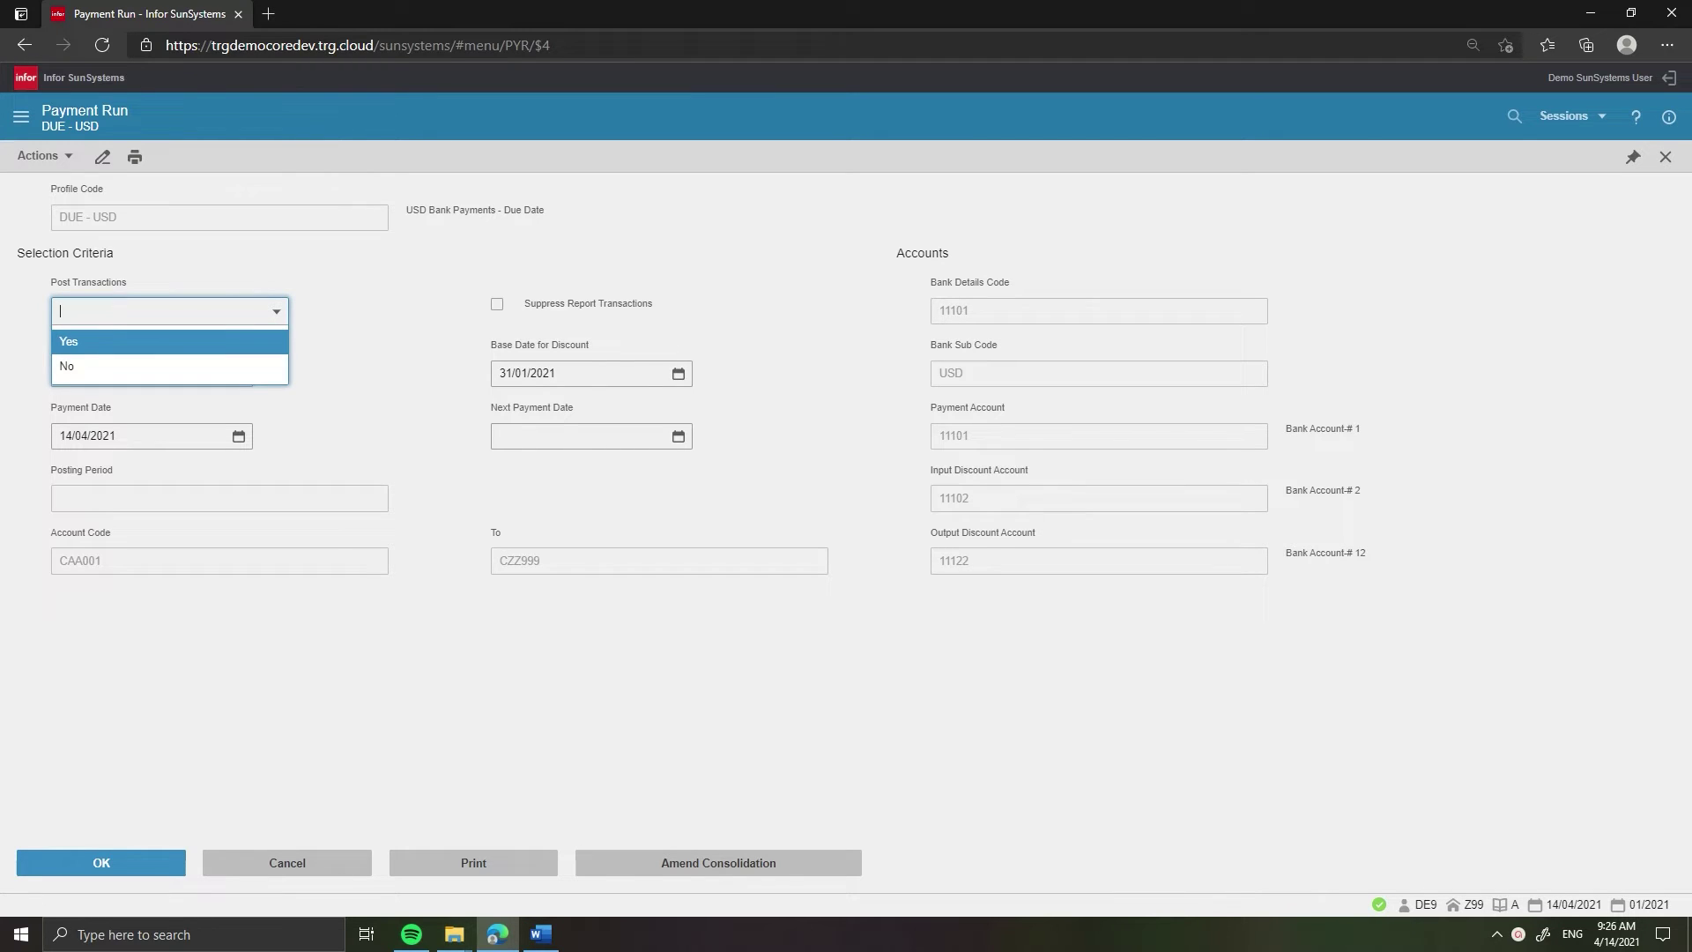
pyautogui.click(168, 342)
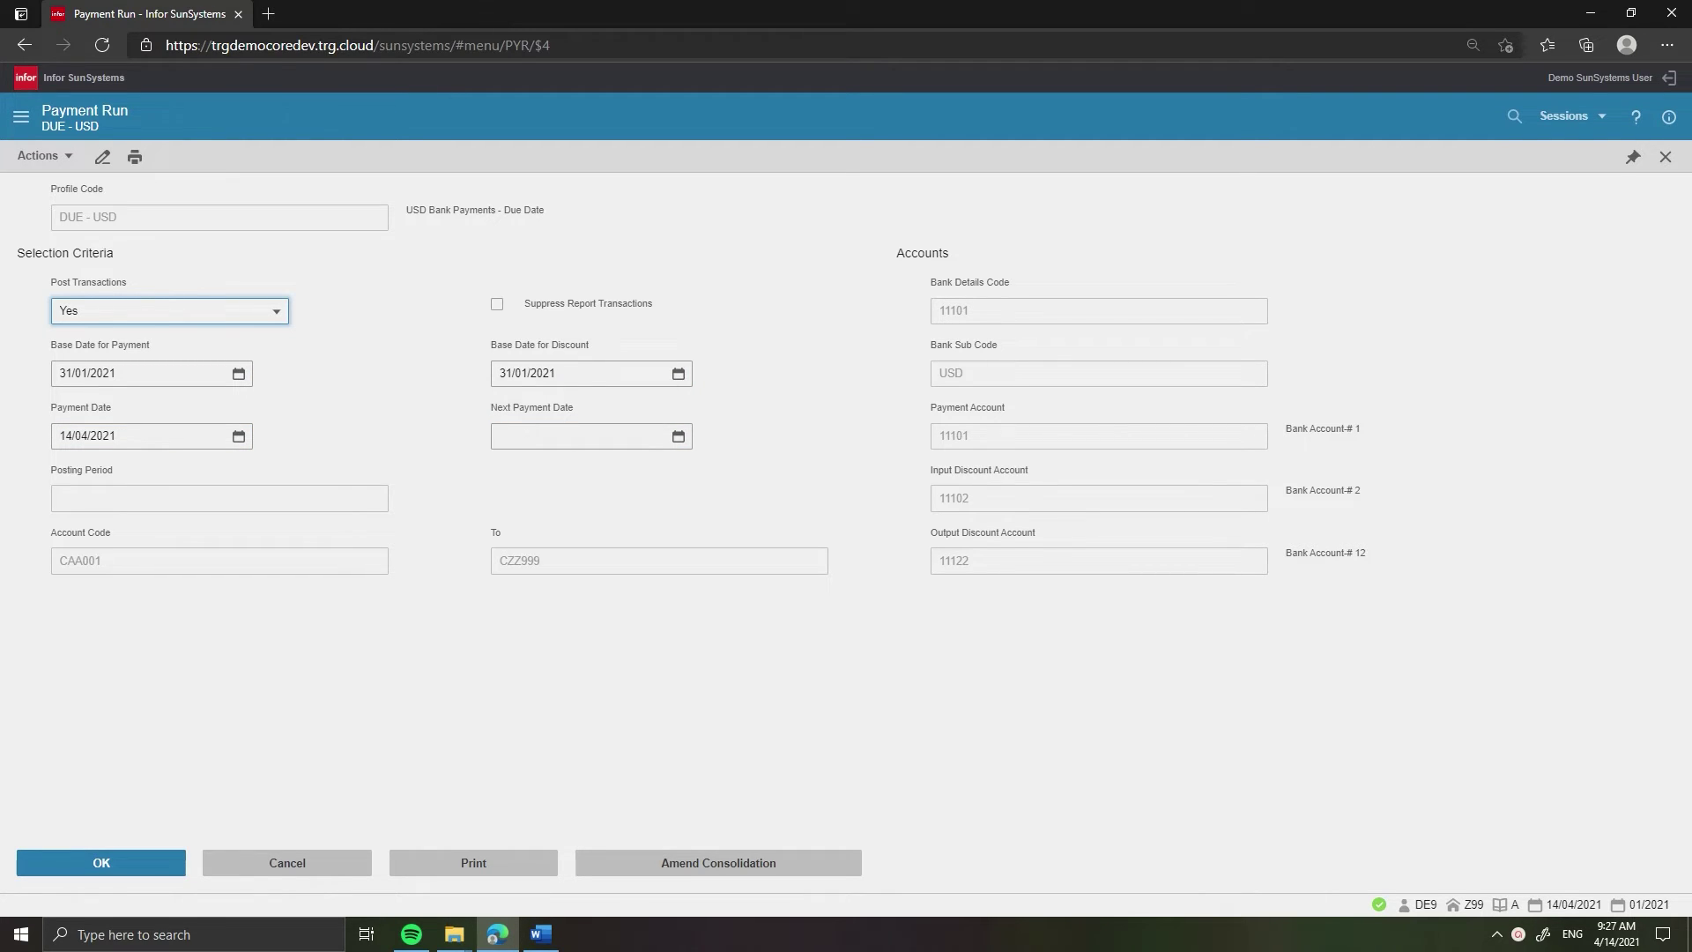
pyautogui.click(129, 863)
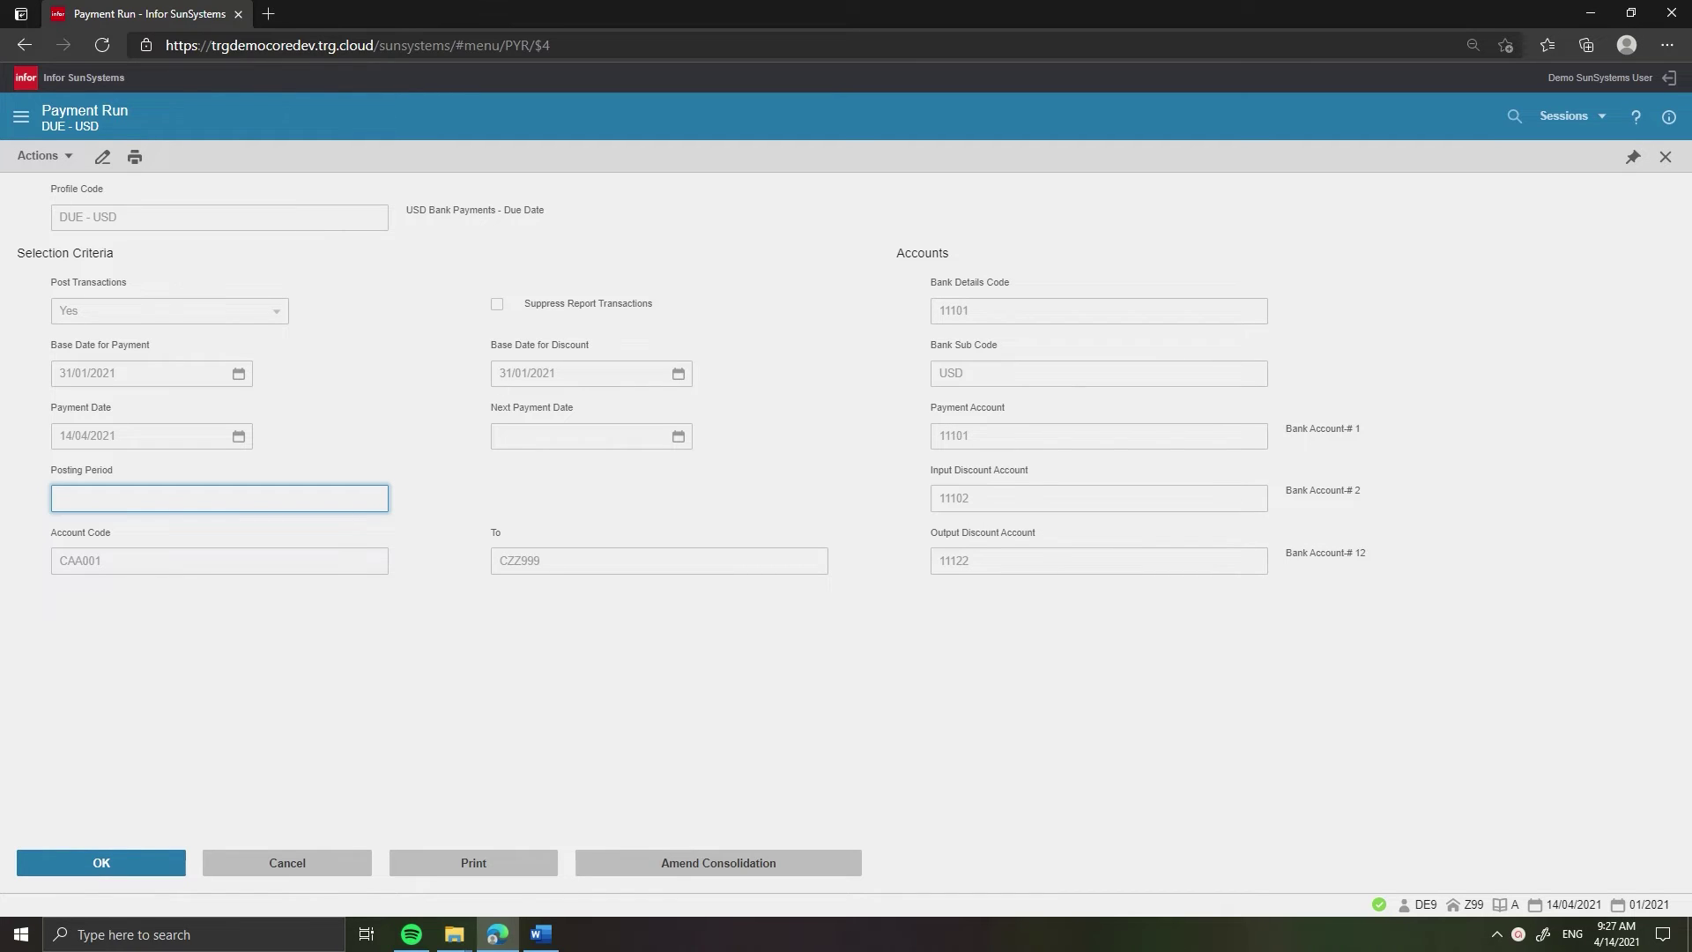
# - Use posting period 01/2021, limit the payment run to accounts CAA001 to CAL999 and submit the selection criteria
pyautogui.press('Tab')
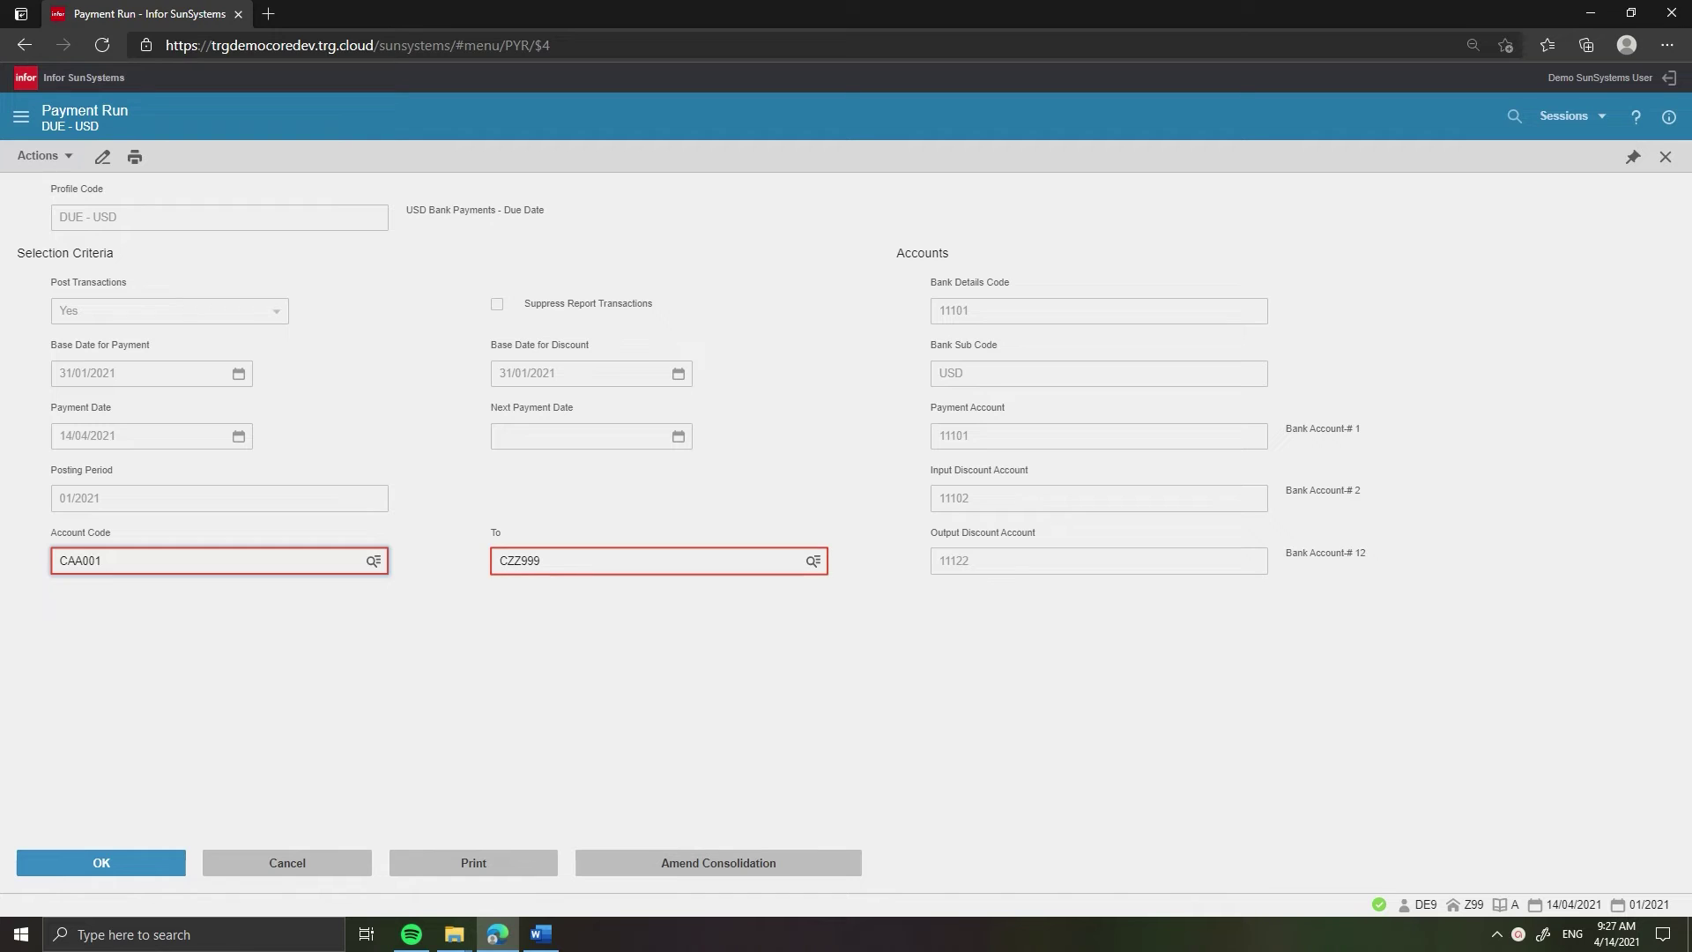
pyautogui.click(520, 560)
pyautogui.press('BackSpace')
pyautogui.press('BackSpace')
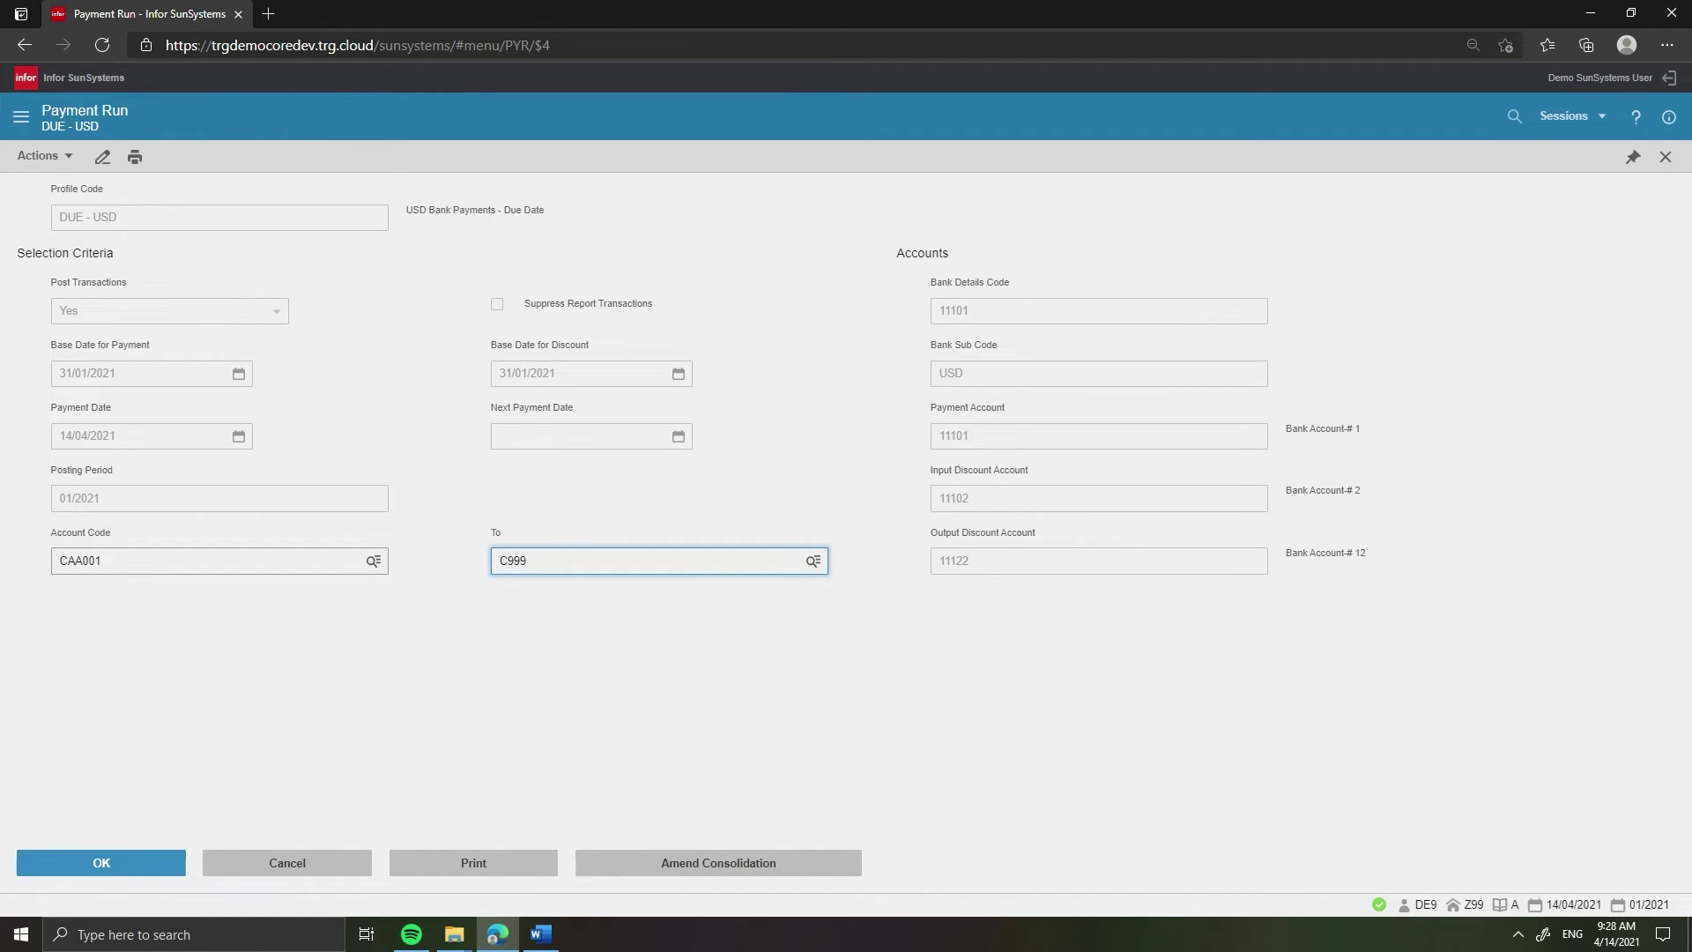
pyautogui.write('AL')
pyautogui.click(147, 861)
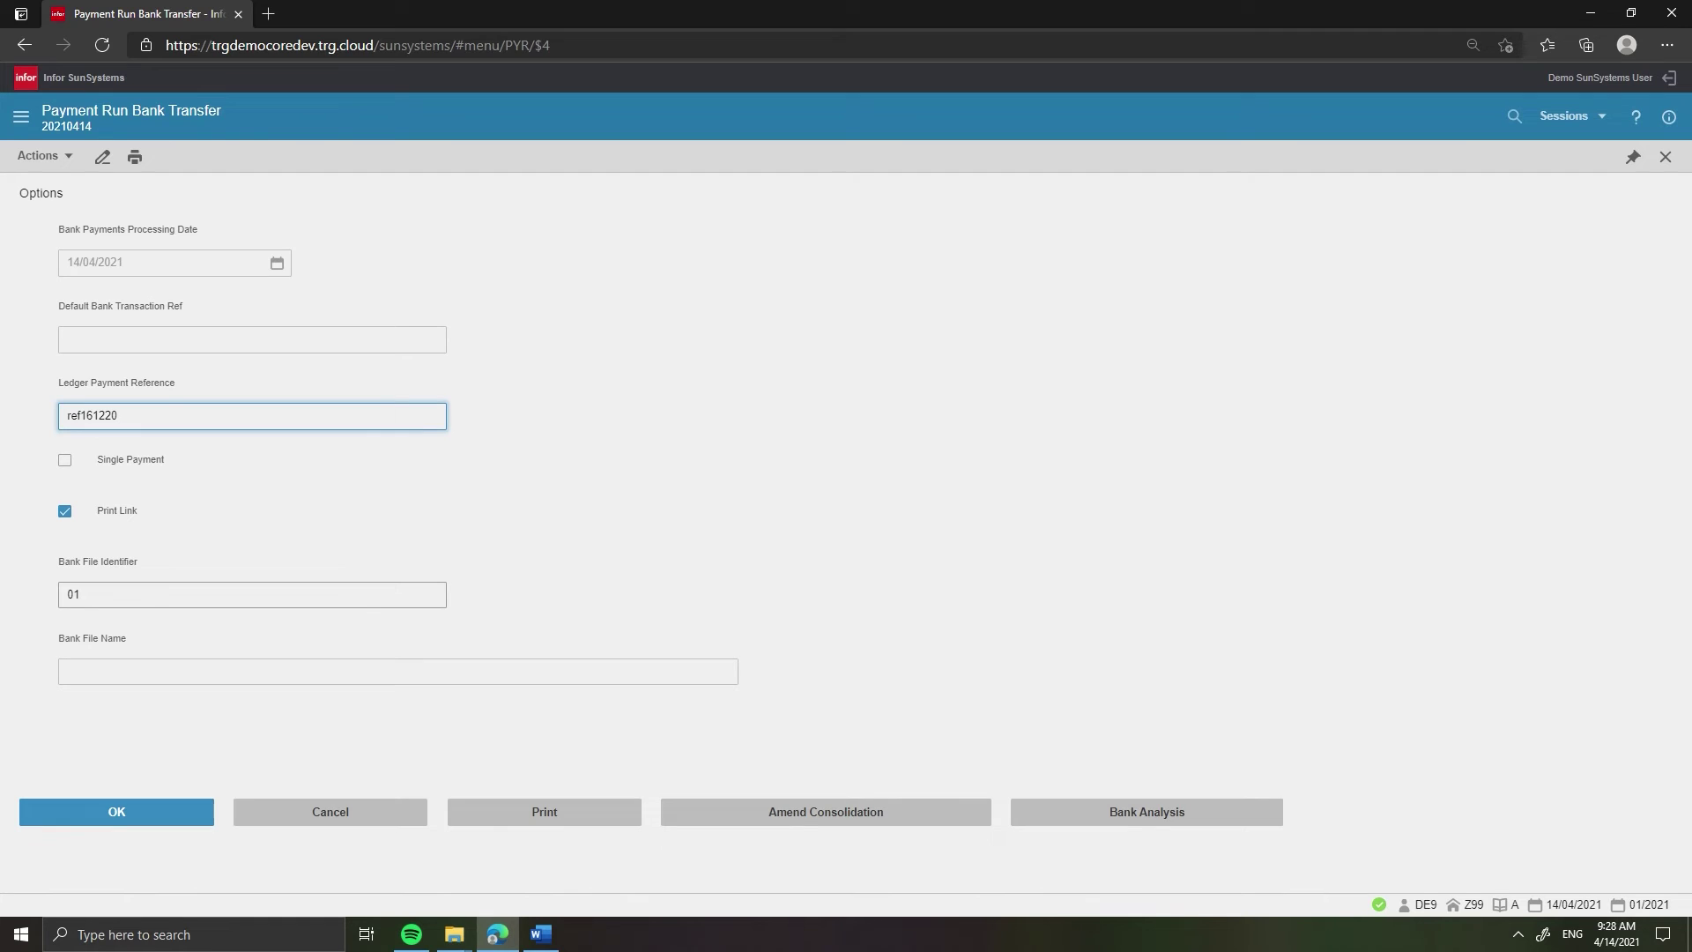
# - Accept the bank transfer options with bank file name SABK001Z99, and generate the Payment Run Listing with the View output and look through it
pyautogui.click(138, 812)
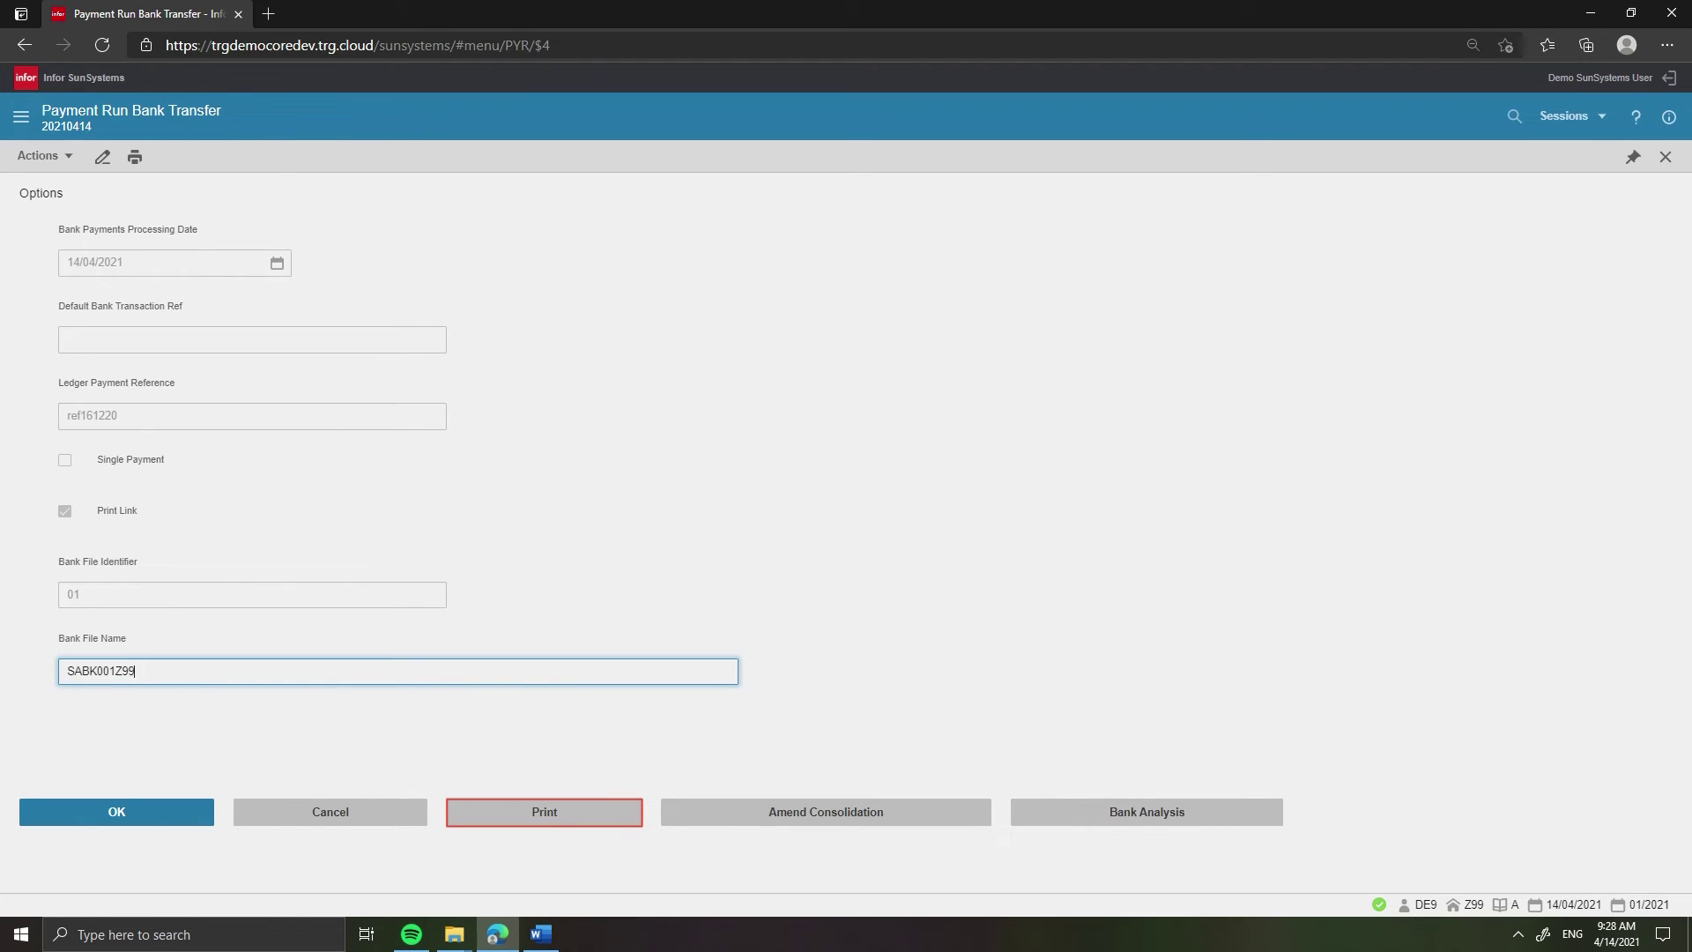
pyautogui.click(541, 812)
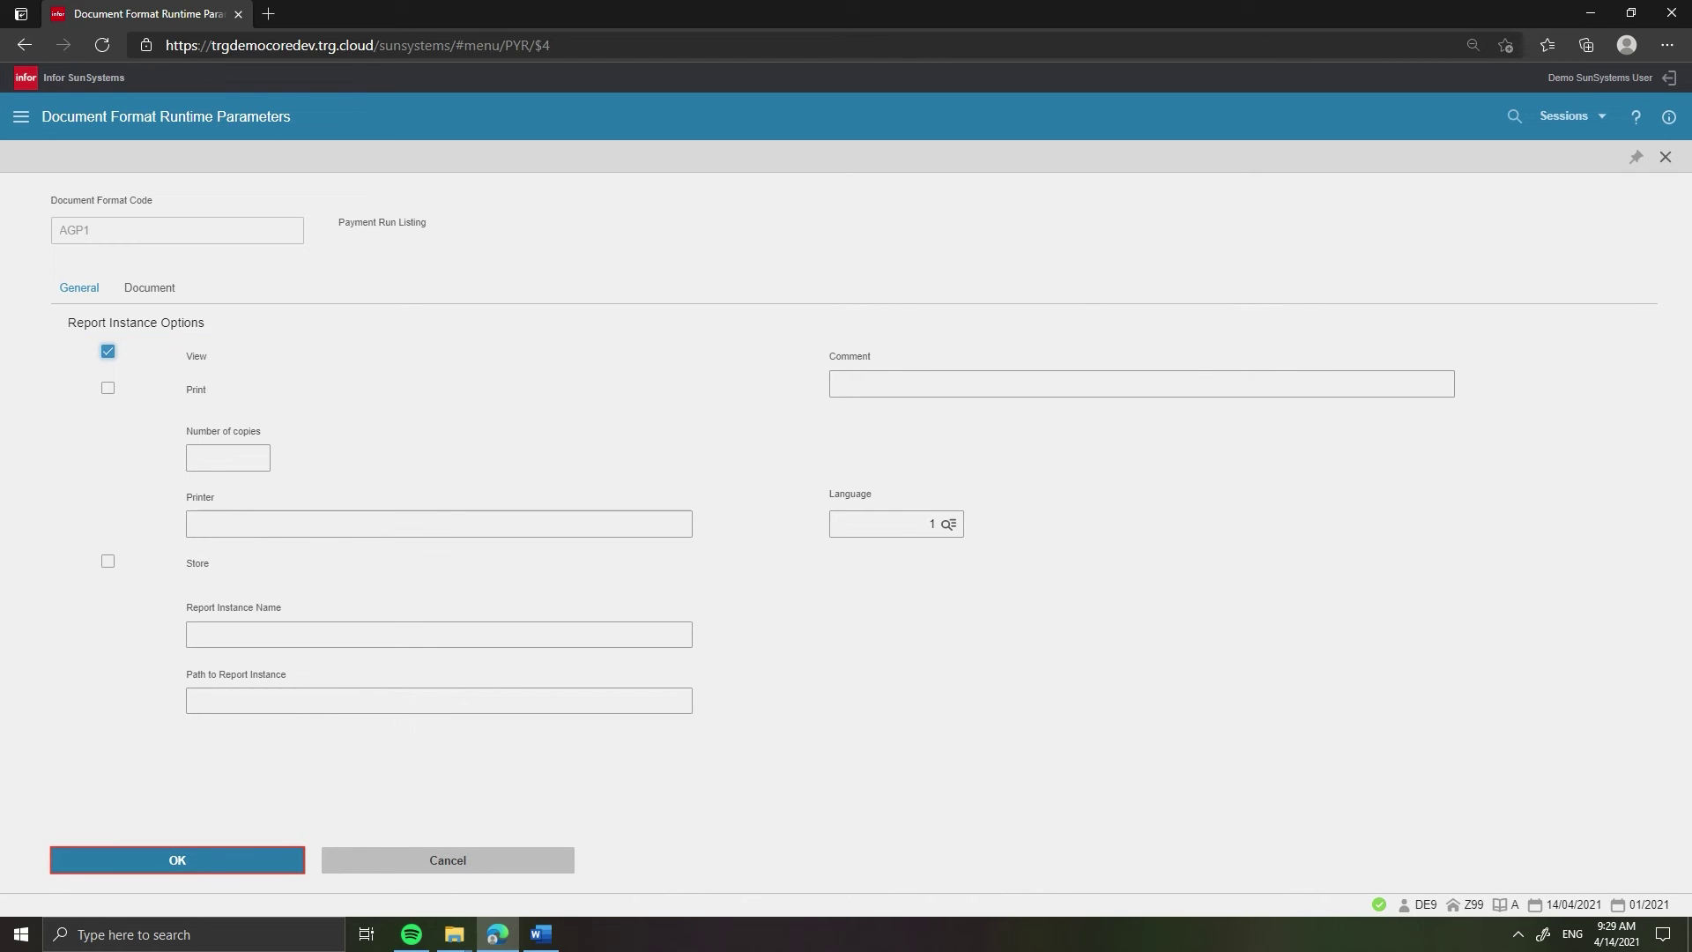
pyautogui.click(177, 861)
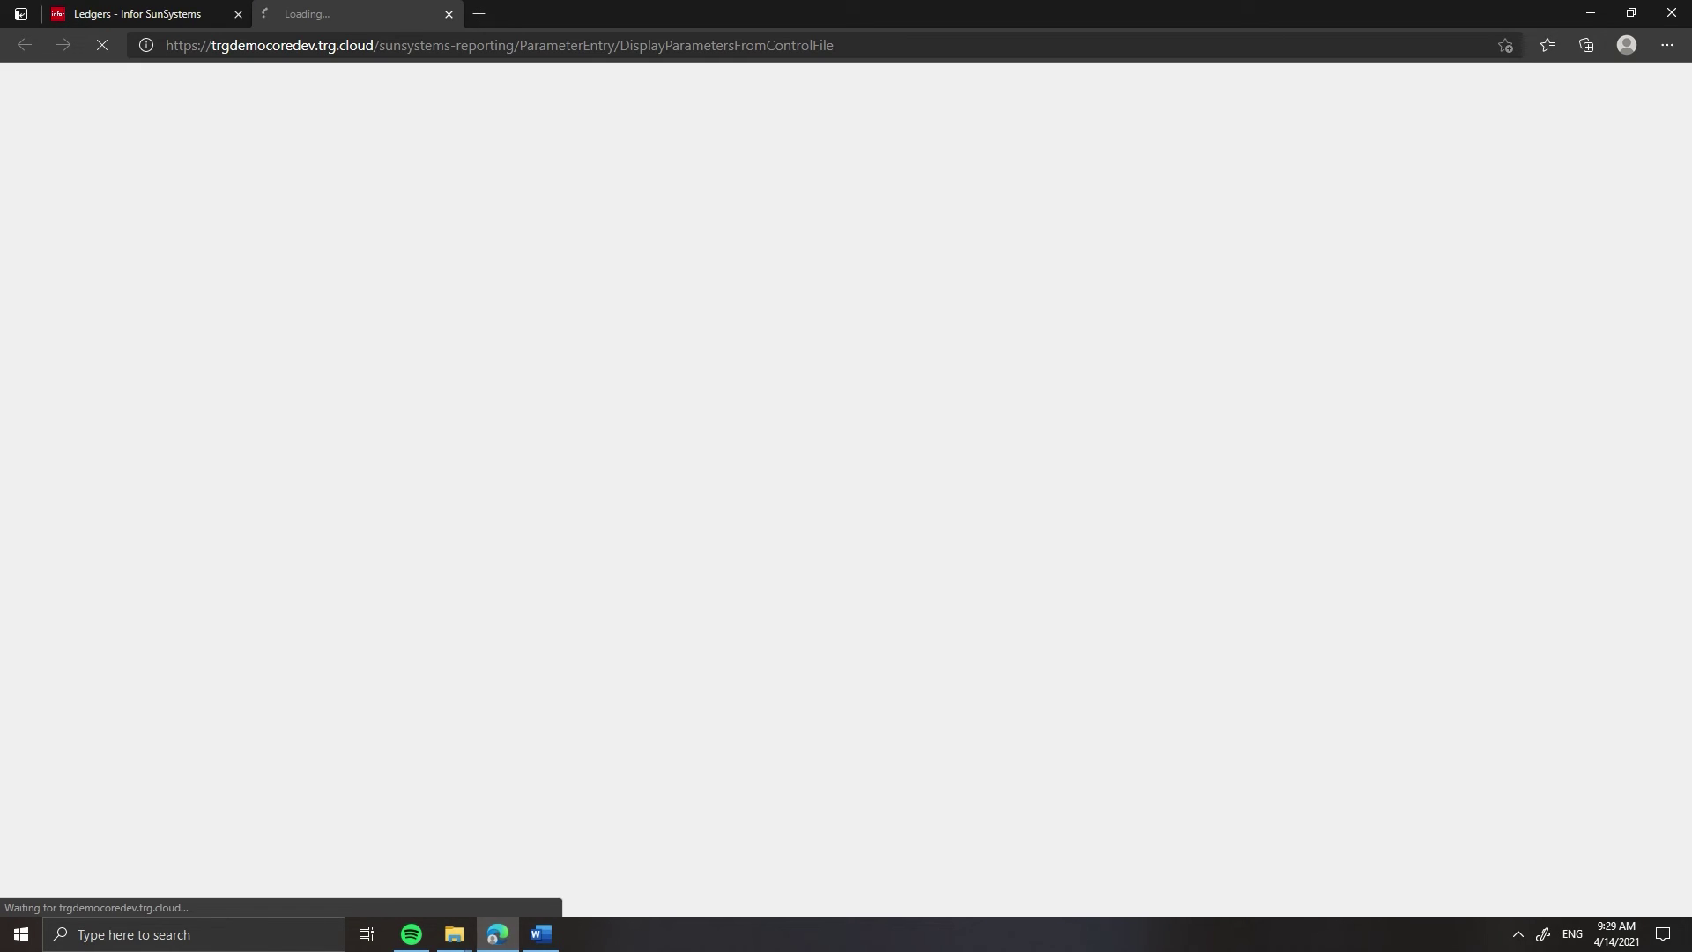
pyautogui.scroll(-17, 837, 507)
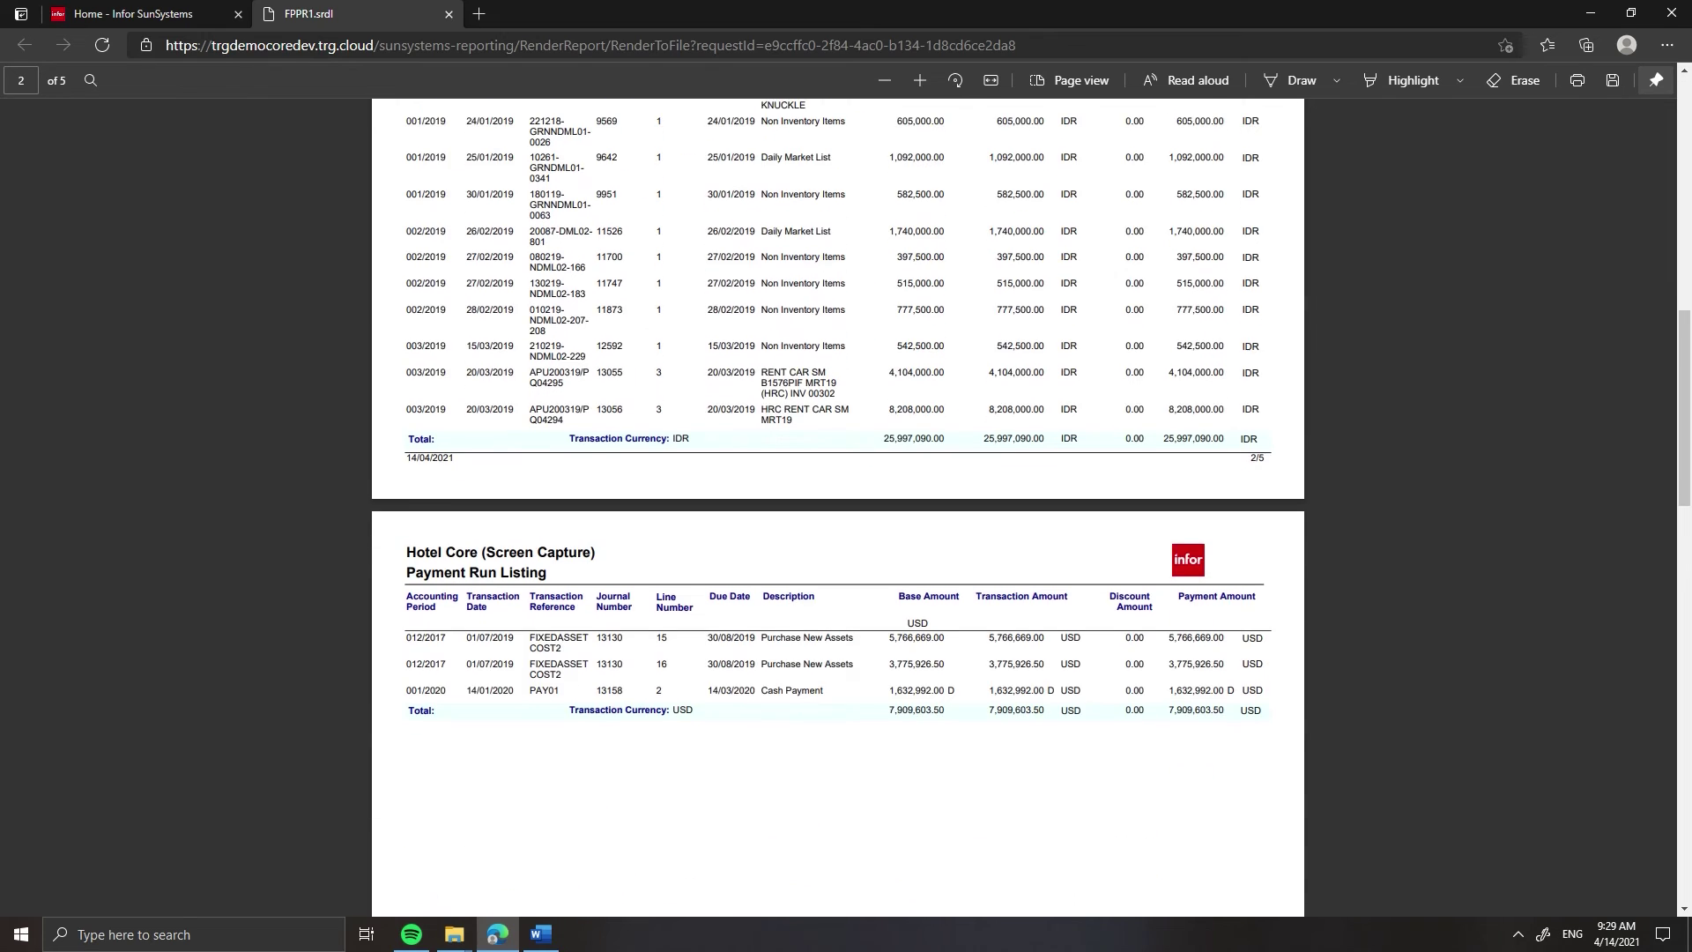
pyautogui.scroll(12, 837, 507)
pyautogui.scroll(-2, 845, 520)
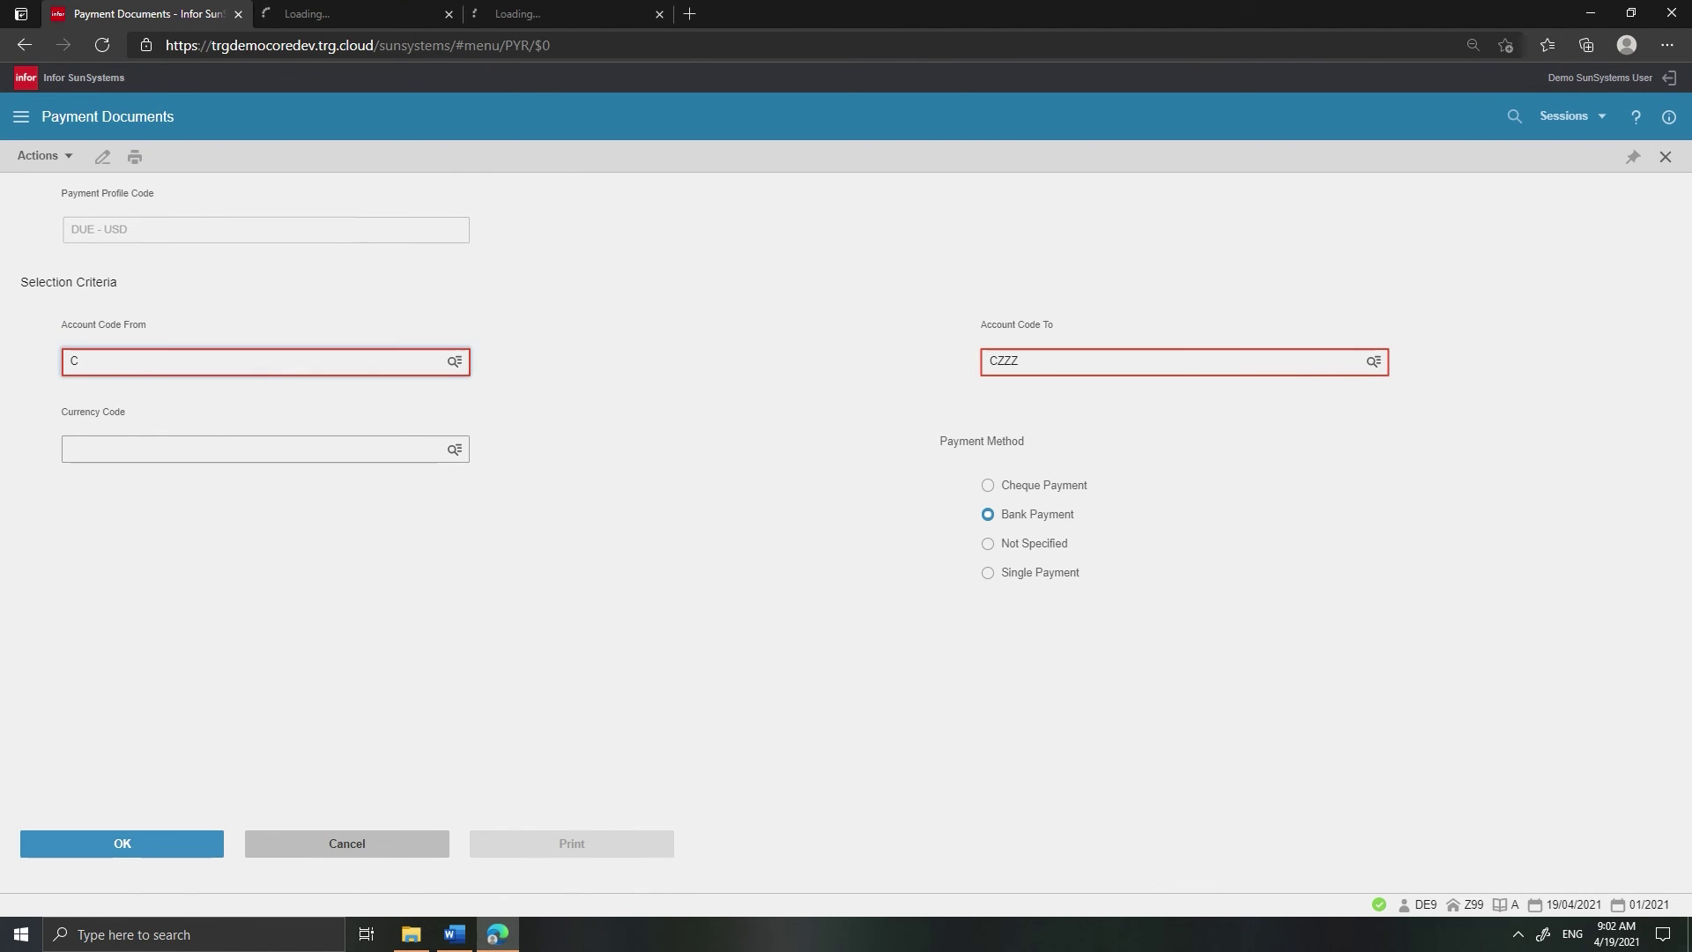
# - Set the Payment Documents account range from CAA001 to CAL999 and submit the selection criteria
pyautogui.write('AA001')
pyautogui.click(1021, 361)
pyautogui.press('BackSpace')
pyautogui.press('BackSpace')
pyautogui.press('BackSpace')
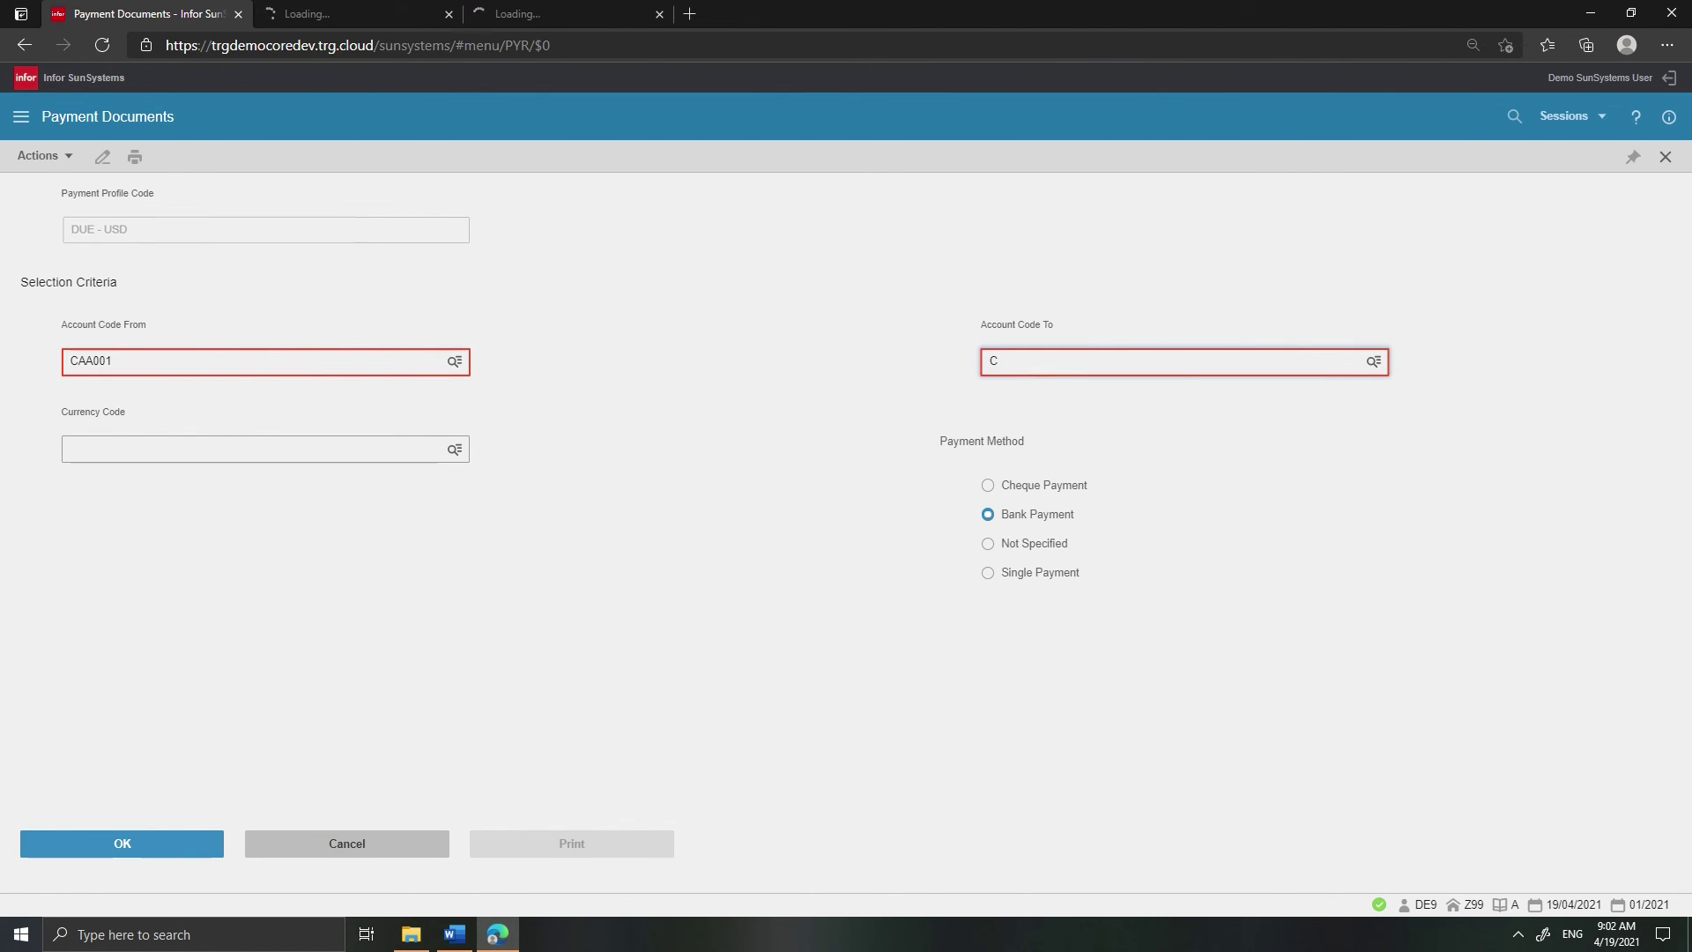
pyautogui.write('AL999')
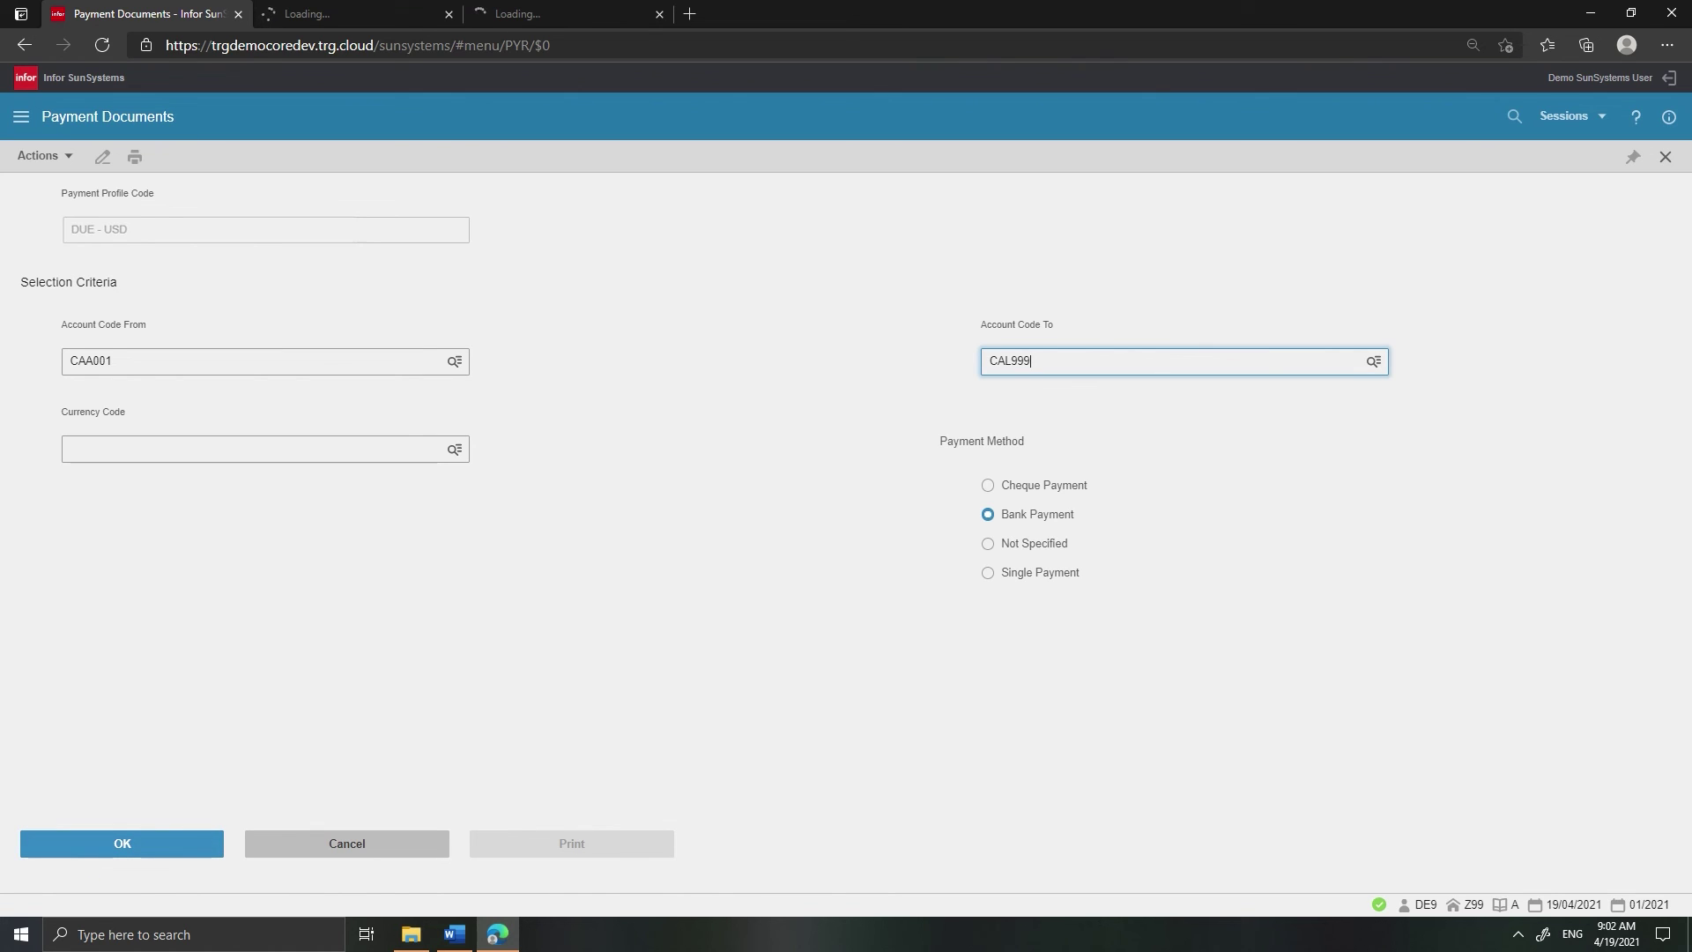
pyautogui.press('Return')
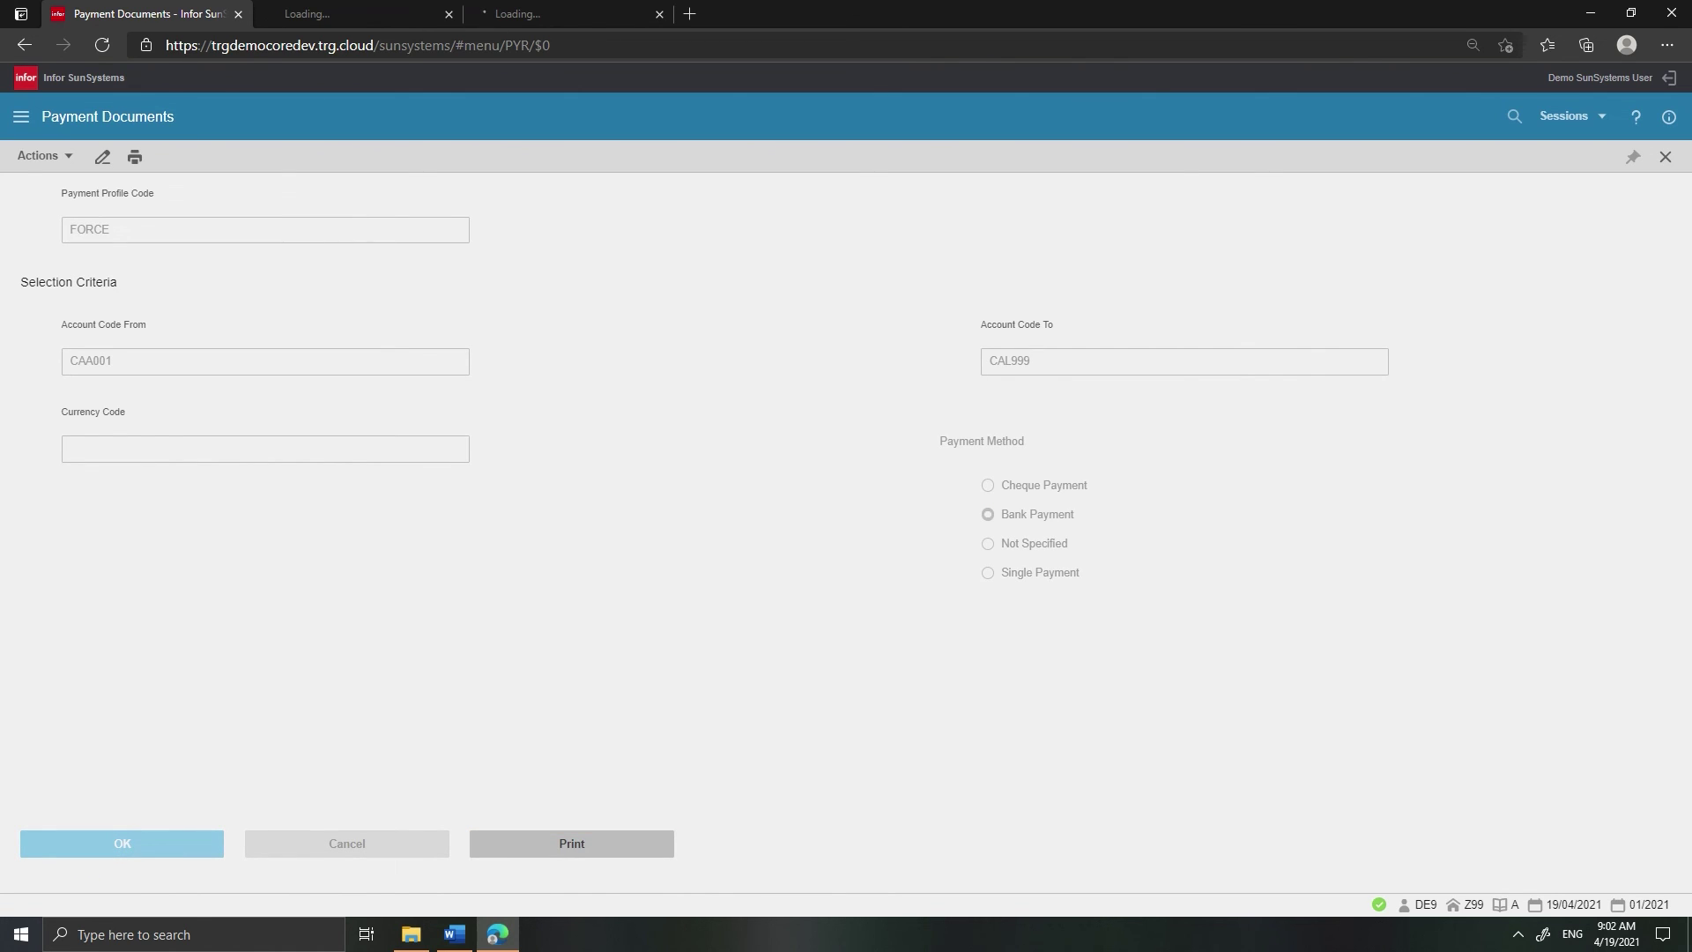
# - Generate the Cheque & Remittance Advice with the View output and display the report at 100% zoom
pyautogui.click(571, 844)
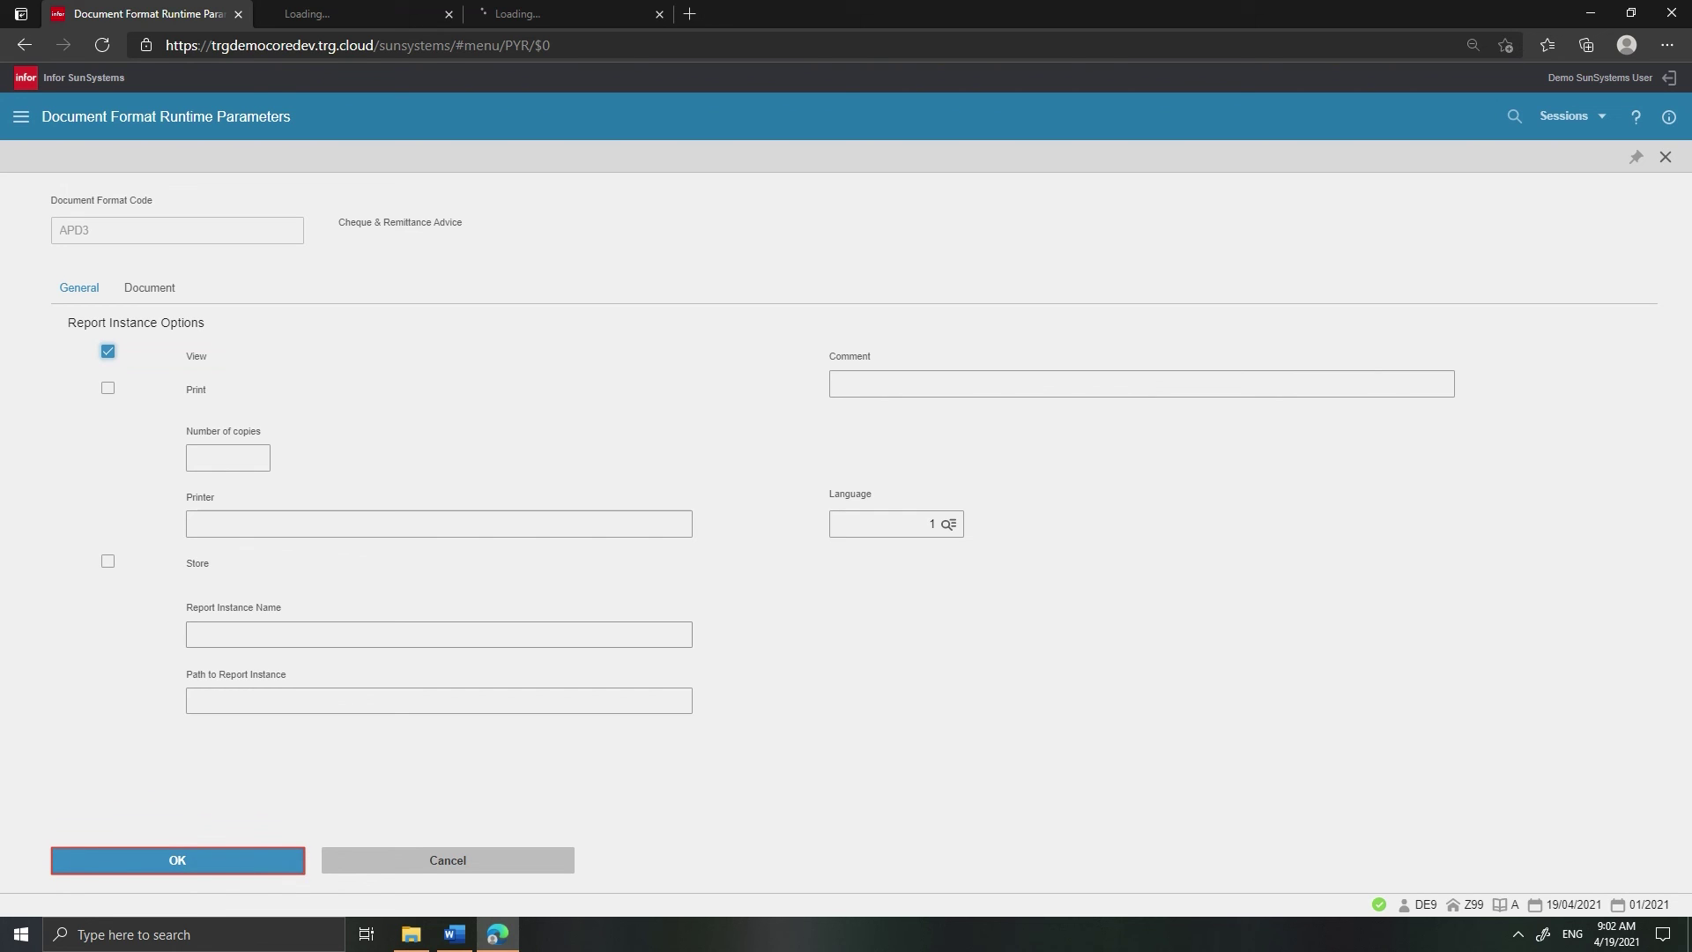
pyautogui.click(177, 860)
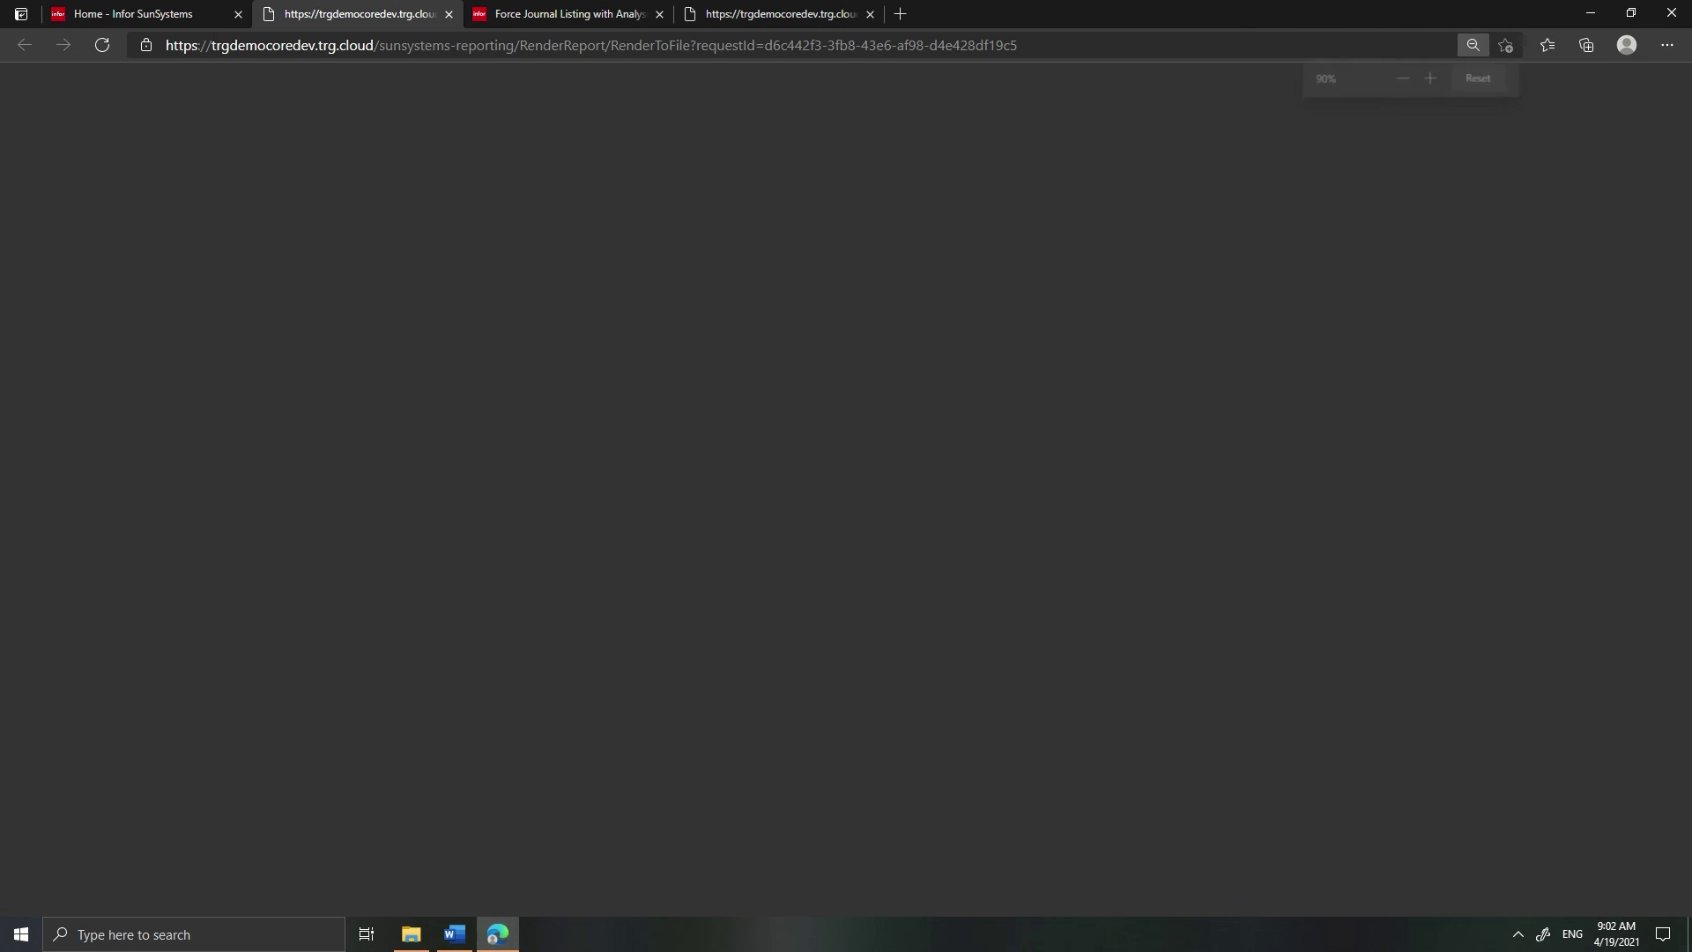
pyautogui.hotkey('ctrl', '0')
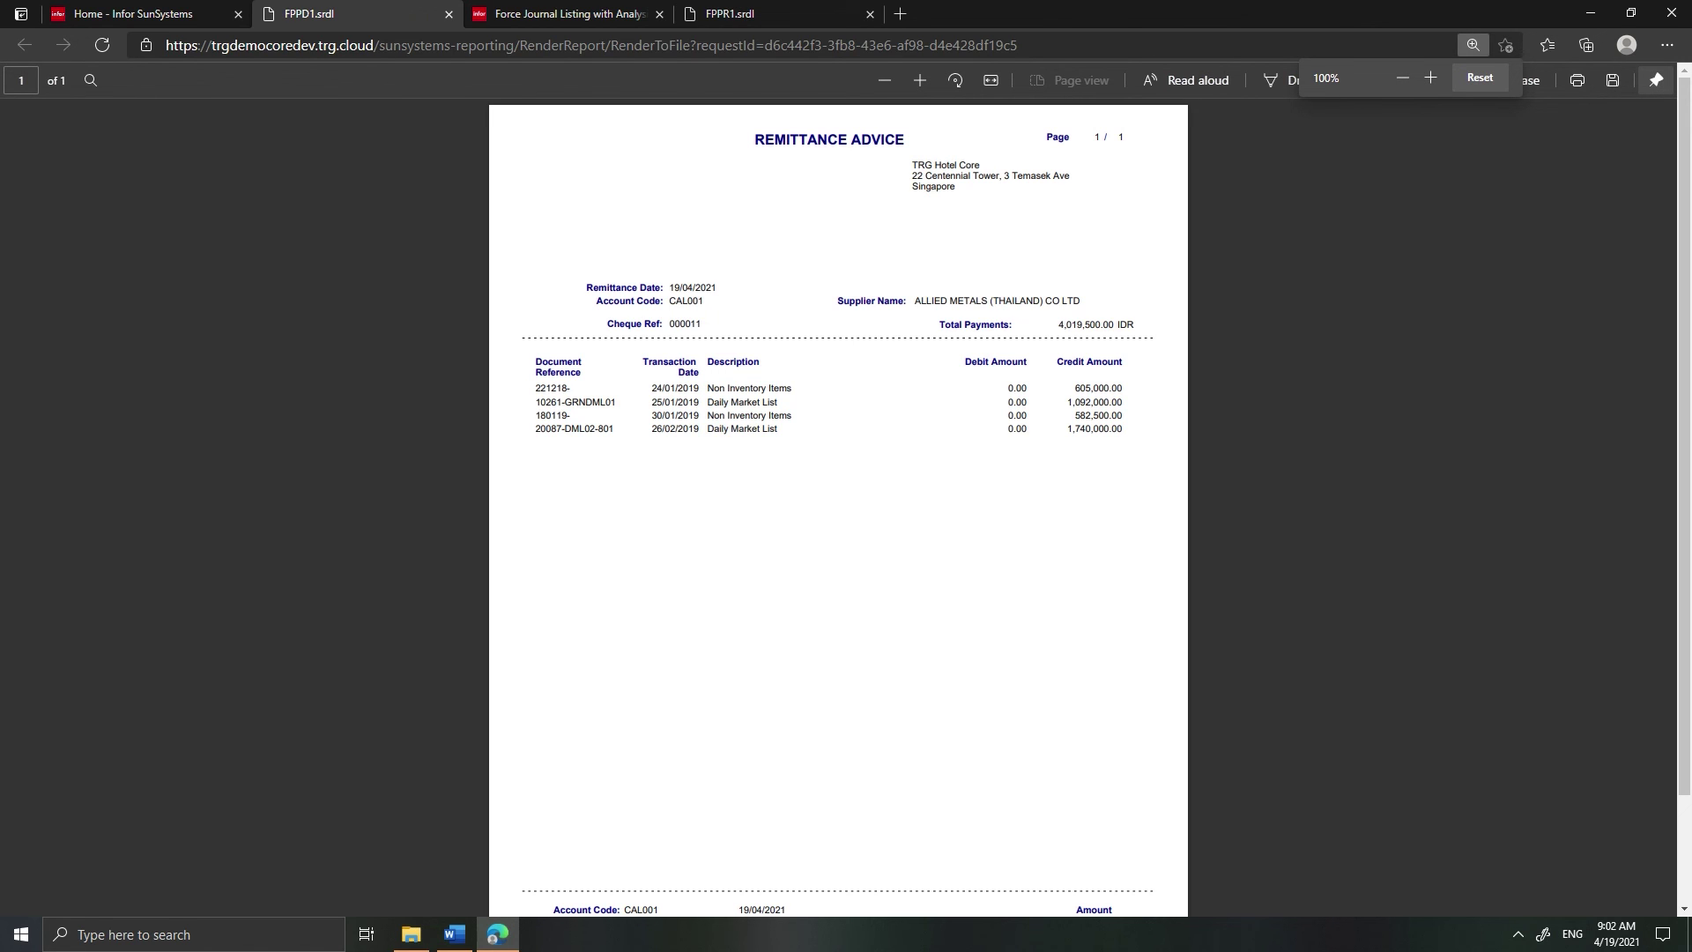